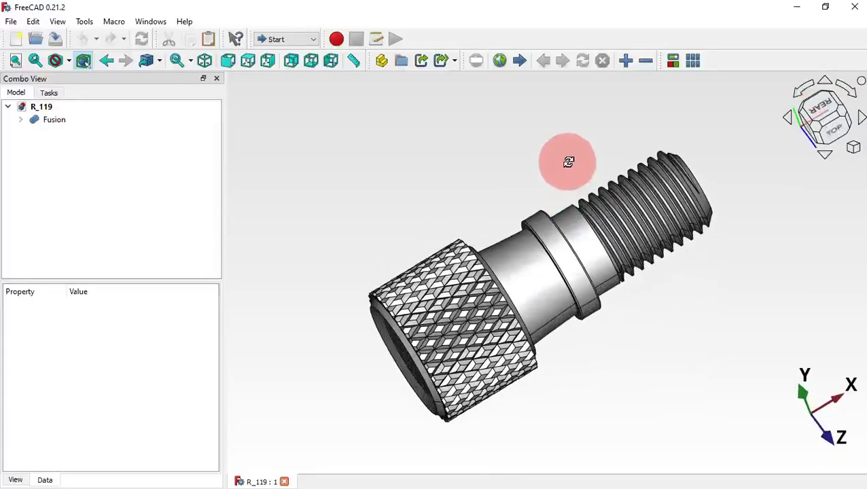
Step: Orbit the finished R_119 thumb-screw model to a new viewing angle and start a new document
left_click_drag(704, 331, 809, 339)
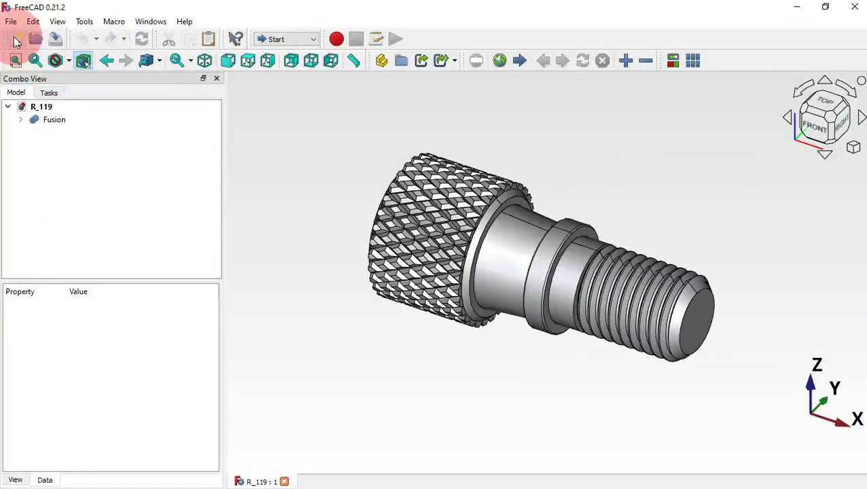
left_click(16, 40)
Step: Create the empty Unnamed1 document and switch to the 119.pdf drawing in Edge
left_click(494, 189)
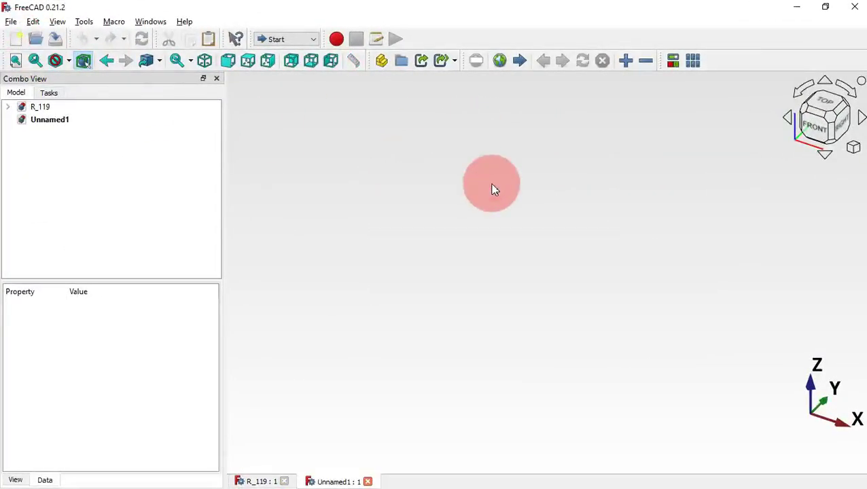
key("alt+Tab")
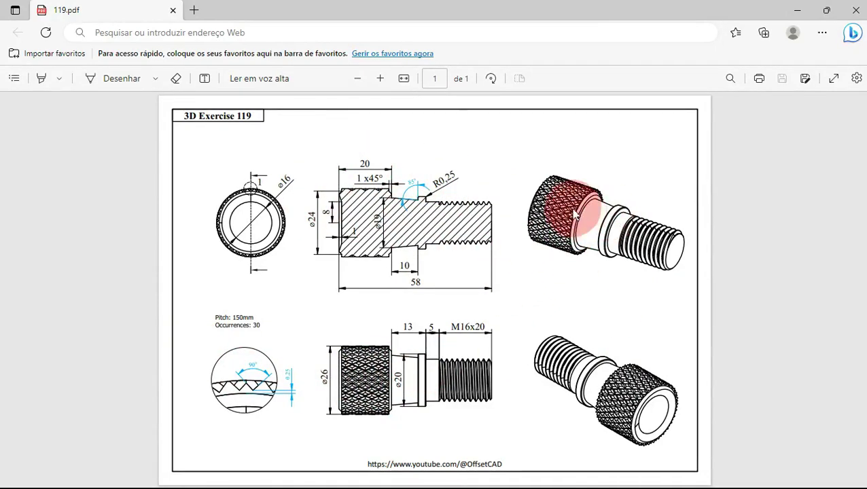
Step: Zoom into the 119.pdf section view to read the dimensions, then return to FreeCAD
scroll(353, 130, "up", 3, "ctrl")
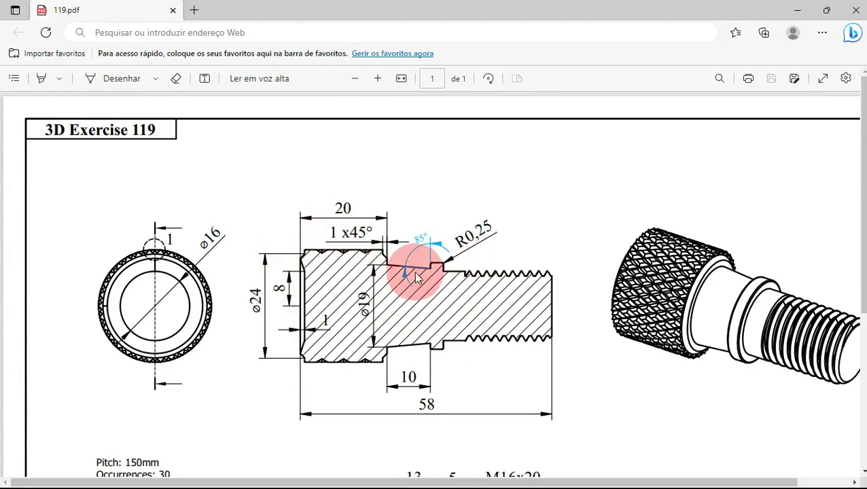
key("alt+Tab")
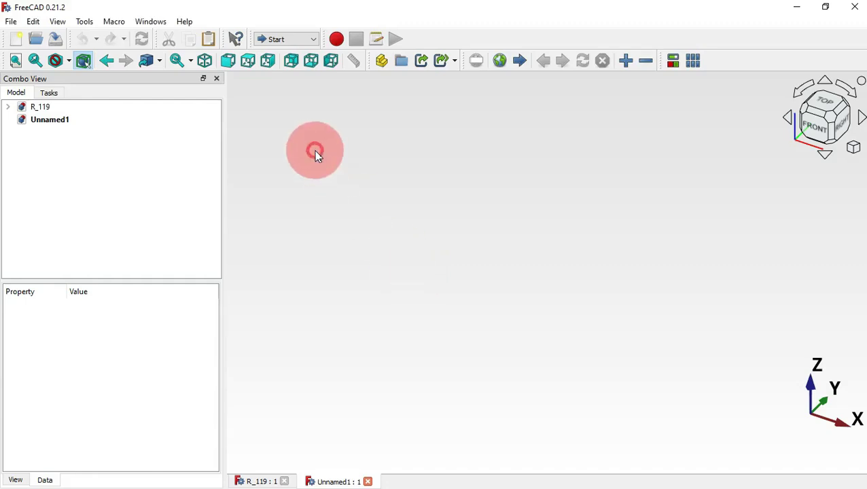
Step: Switch to the Sketcher workbench and create a new sketch on the XZ-Plane
left_click(289, 39)
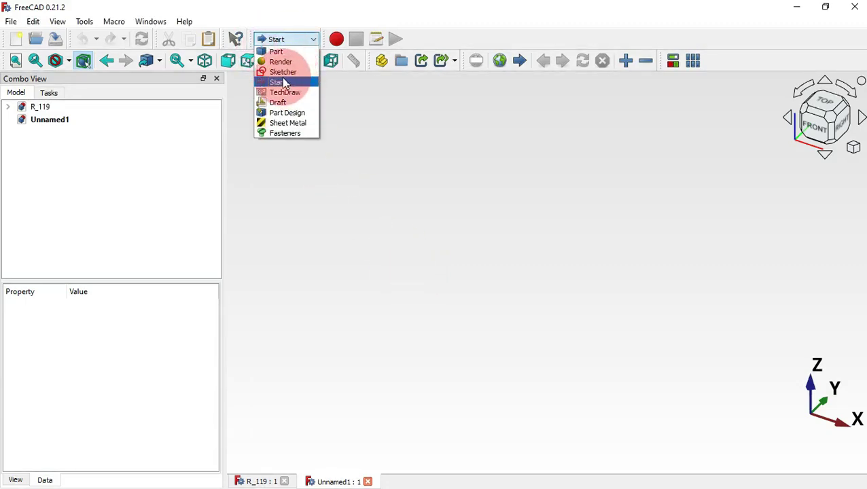
left_click(284, 72)
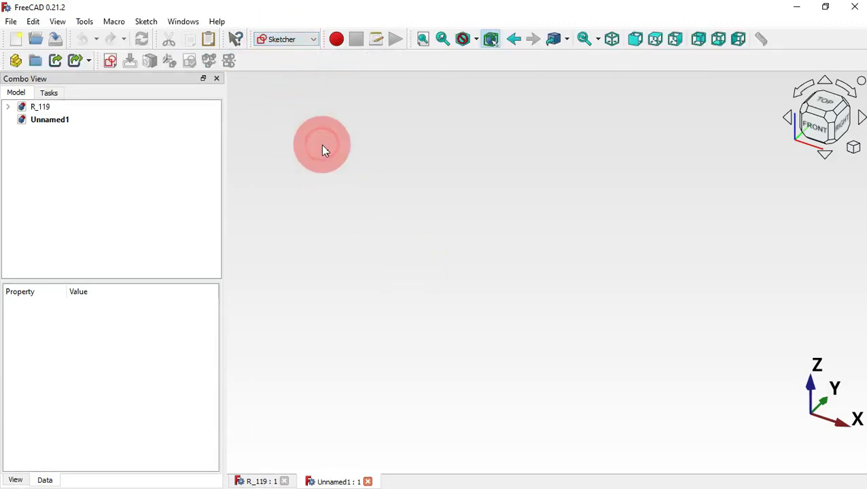
left_click(110, 63)
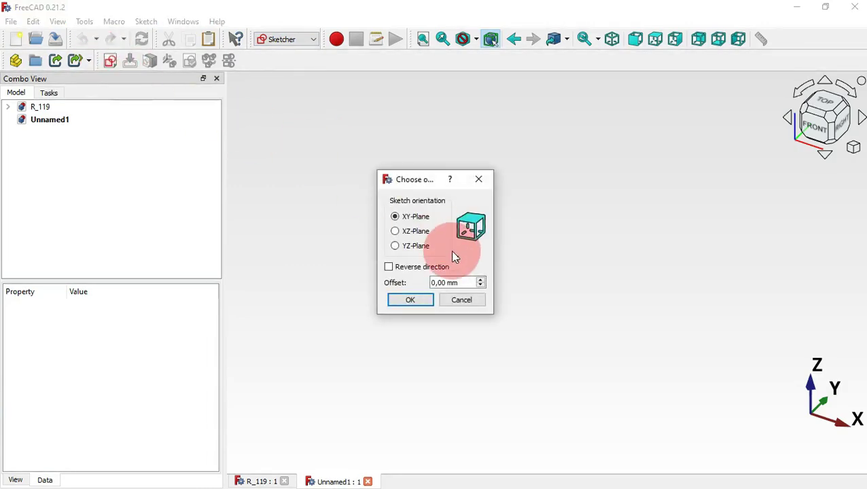
left_click(427, 232)
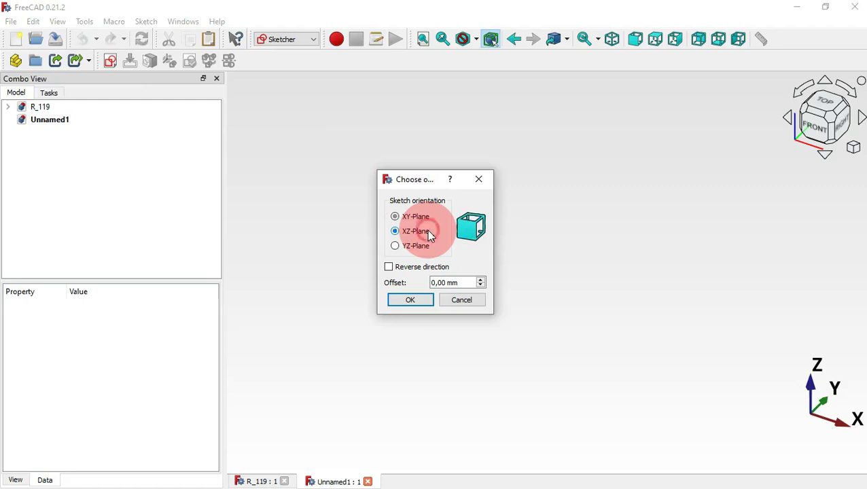
left_click(411, 300)
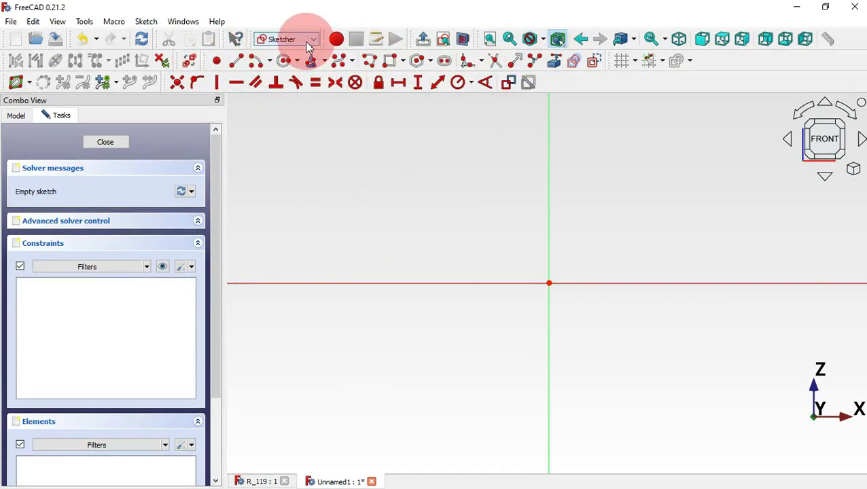
Step: Begin a polyline at the origin, drawing the left vertical, chamfer and head side
left_click(372, 62)
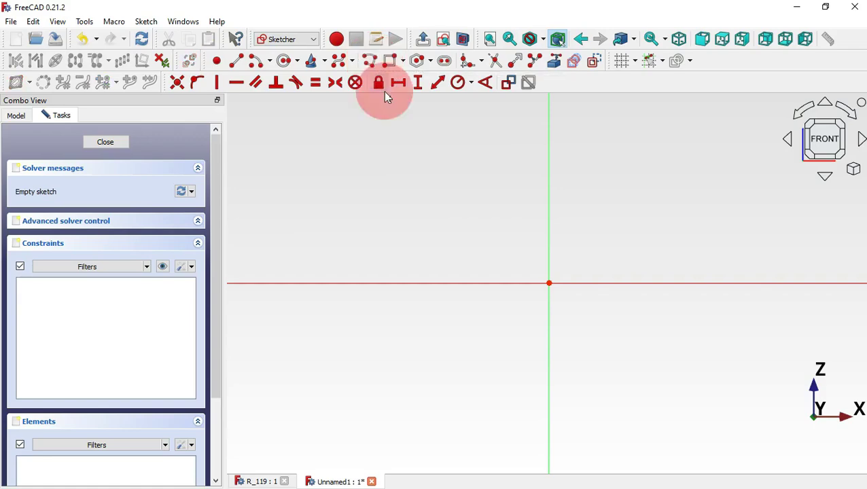
key("alt+Tab")
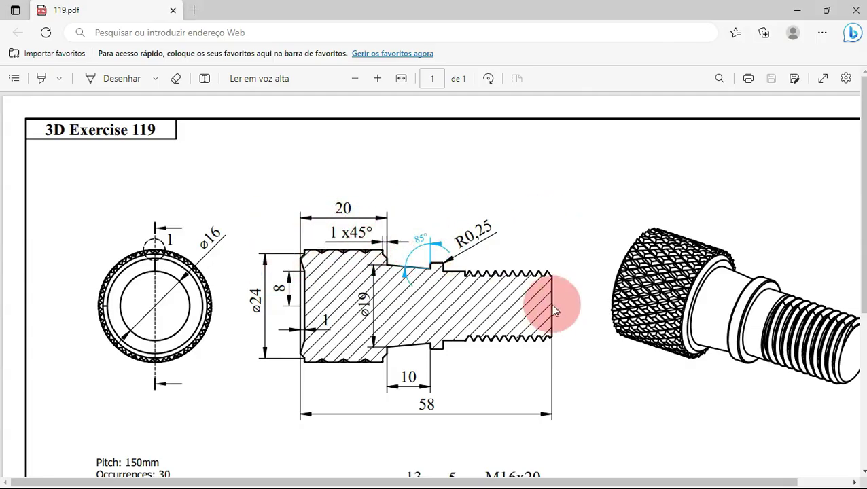
key("alt+Tab")
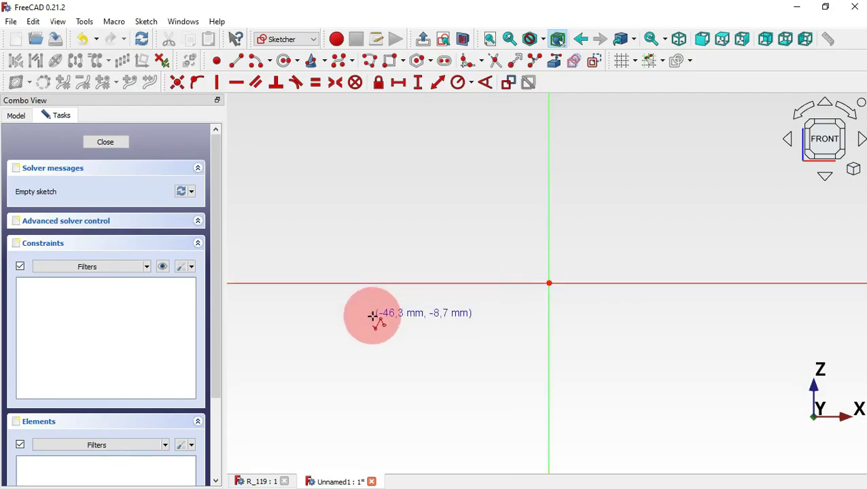
key("alt+Tab")
key("alt+Tab")
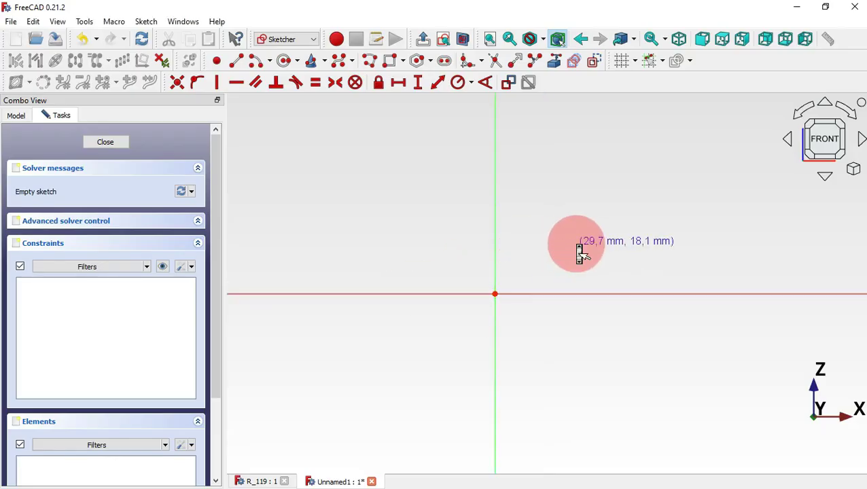
scroll(579, 249, "up", 3)
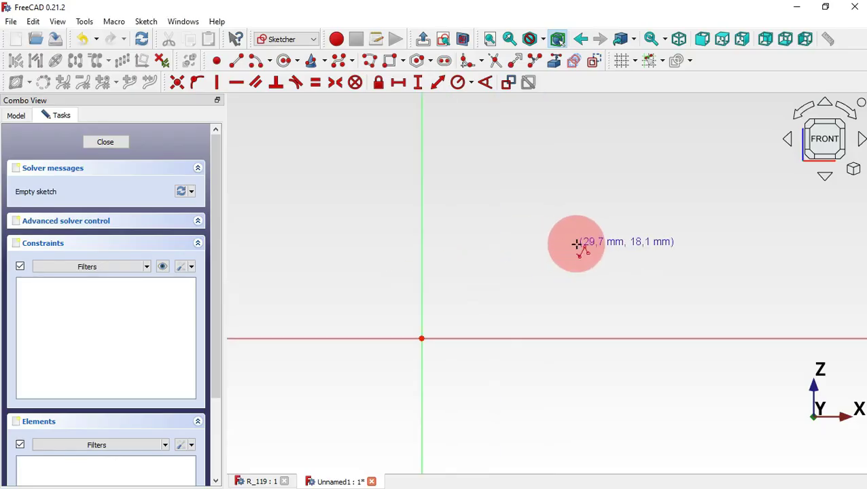
left_click(421, 339)
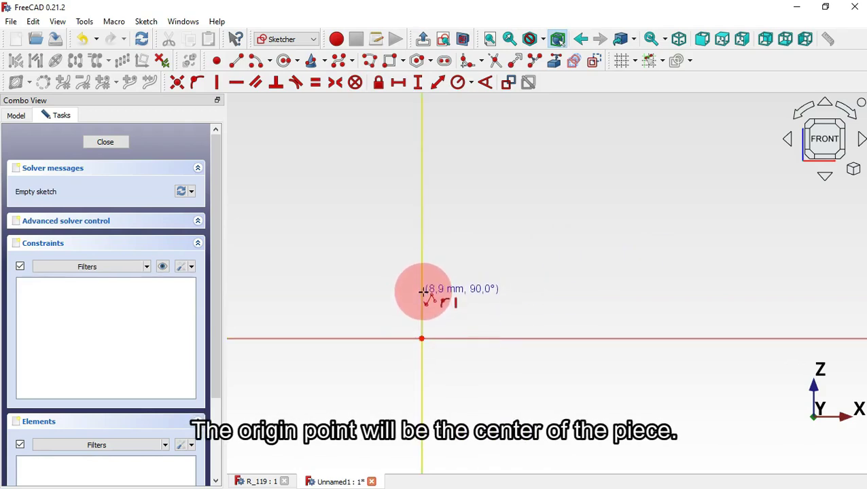
left_click(422, 297)
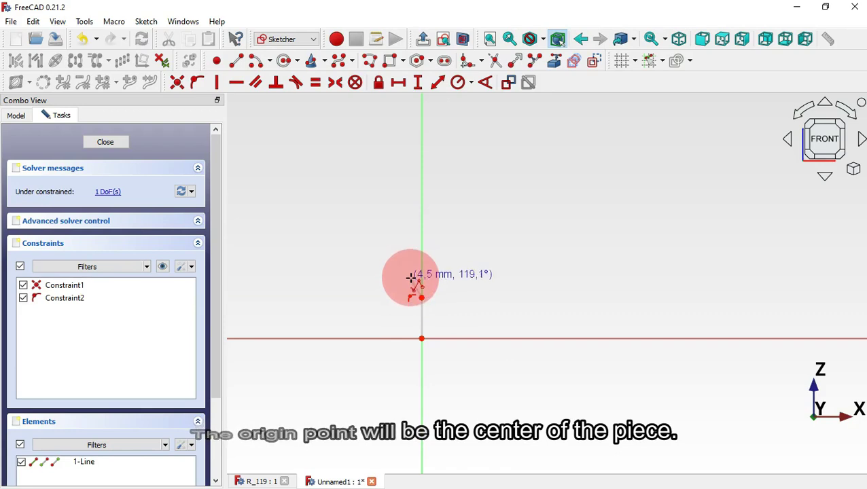
left_click(412, 284)
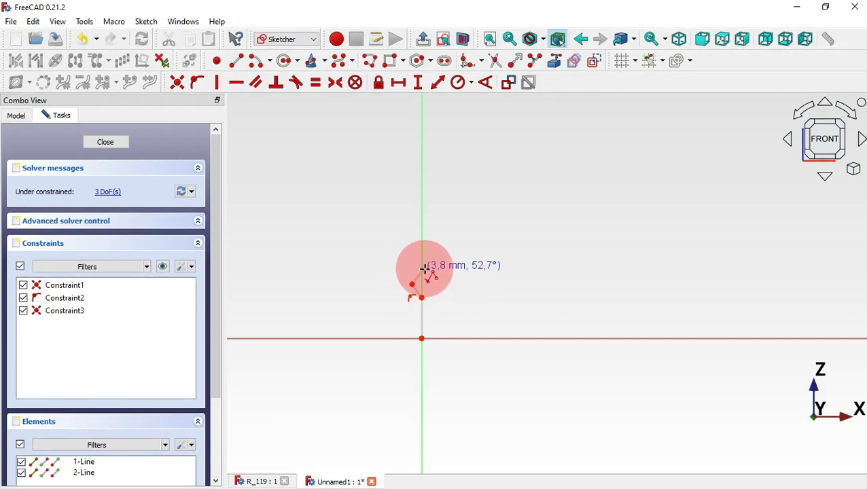
left_click(426, 273)
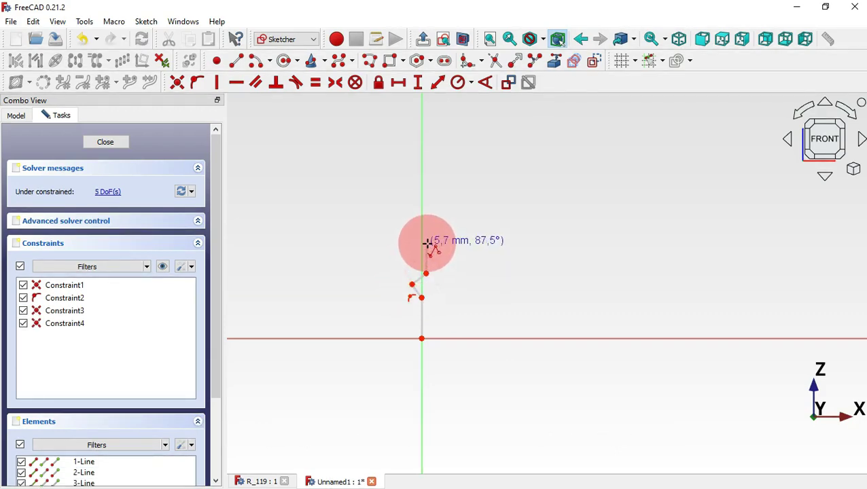
left_click(426, 243)
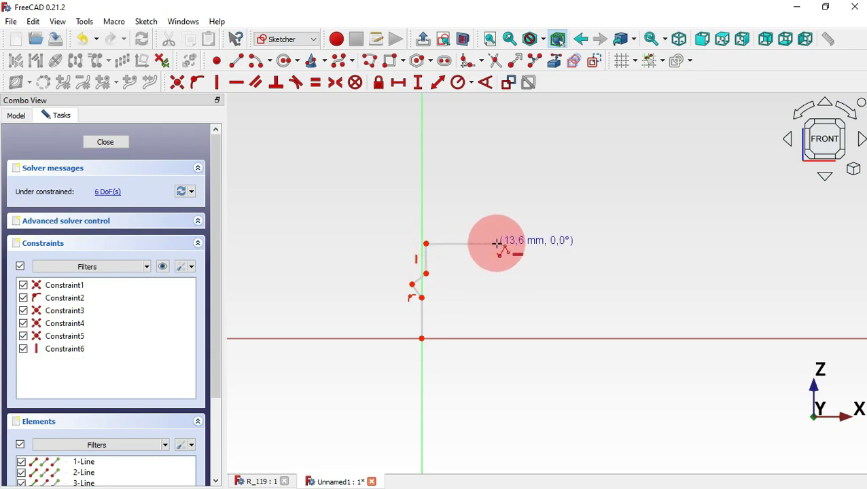
Step: Continue the outline across the head top, neck, groove, collar and threaded rod, closing at the origin
left_click(524, 243)
left_click(524, 269)
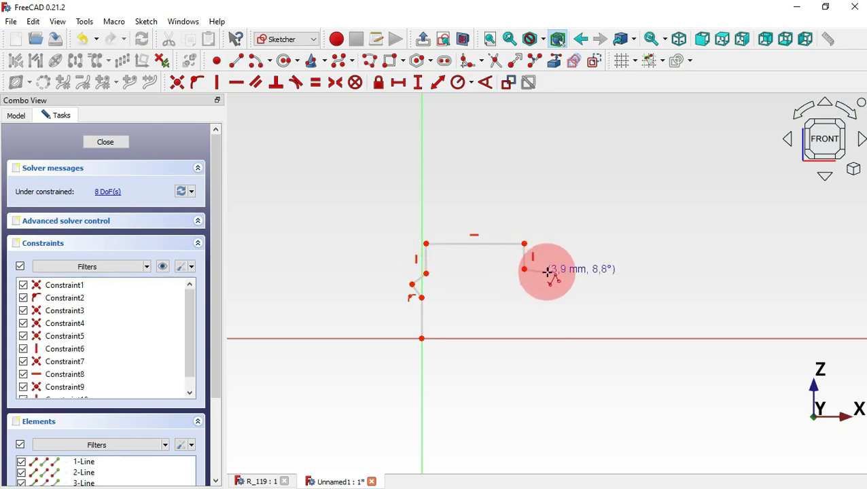
left_click(537, 272)
left_click(536, 286)
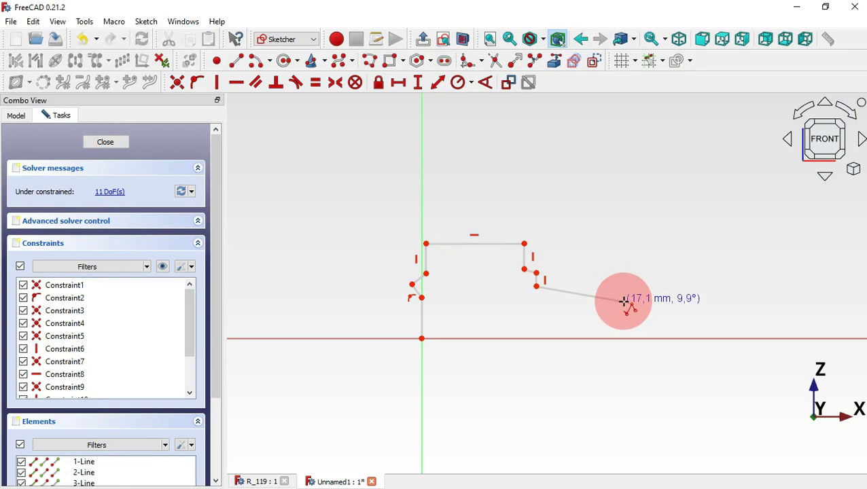
left_click(624, 274)
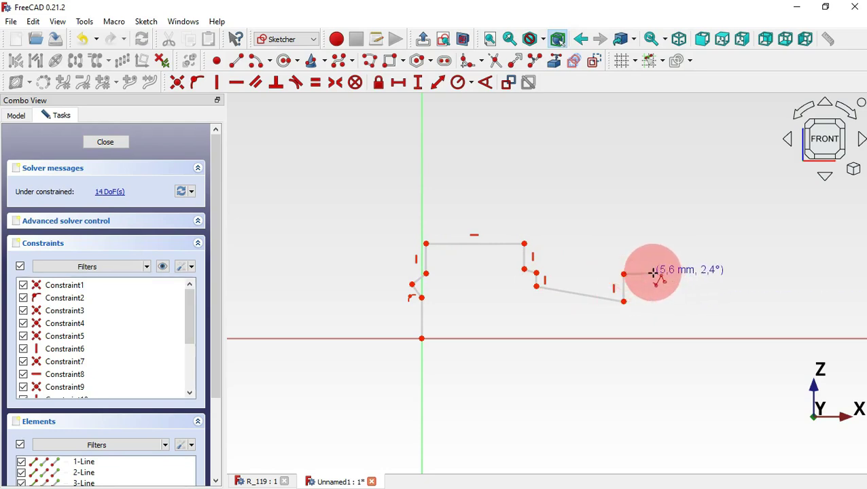
left_click(653, 274)
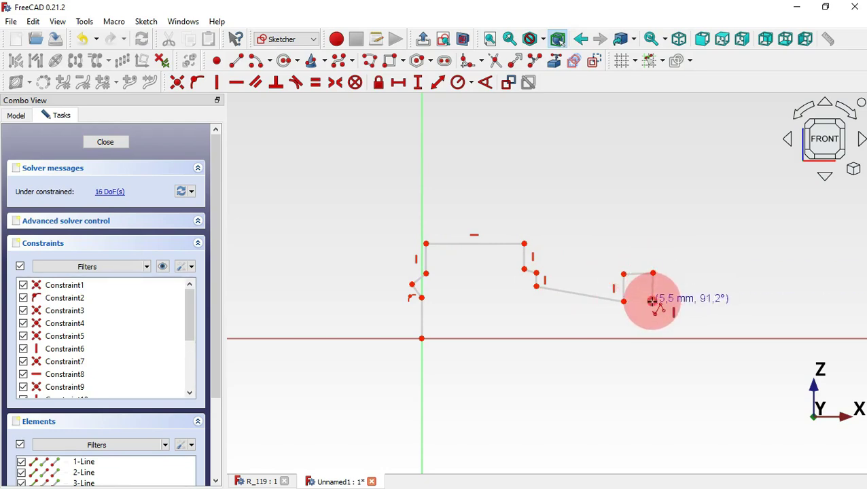
left_click(654, 301)
left_click(709, 301)
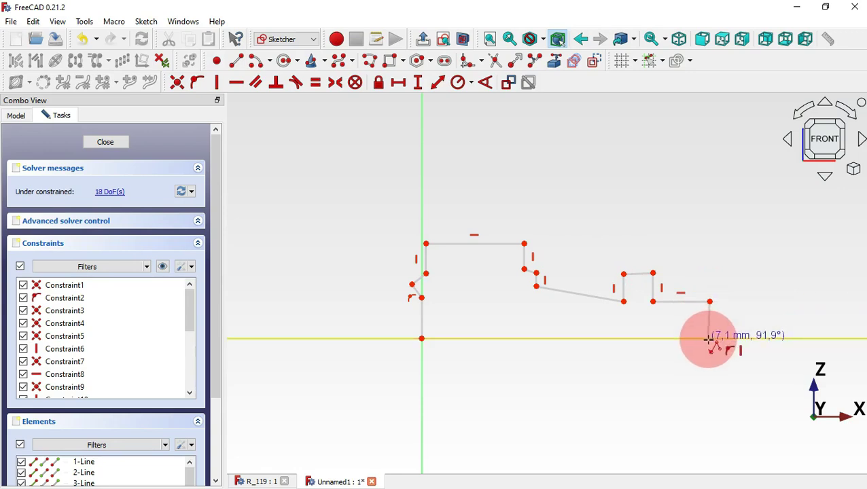
left_click(709, 338)
left_click(421, 338)
left_click(236, 82)
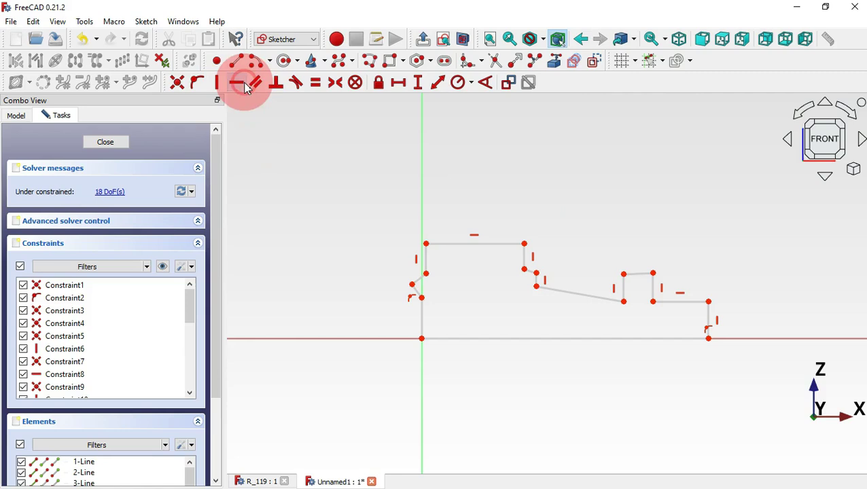
Step: Make three short profile segments horizontal, set both chamfer lines equal, and hide the constraint symbols
left_click(641, 274)
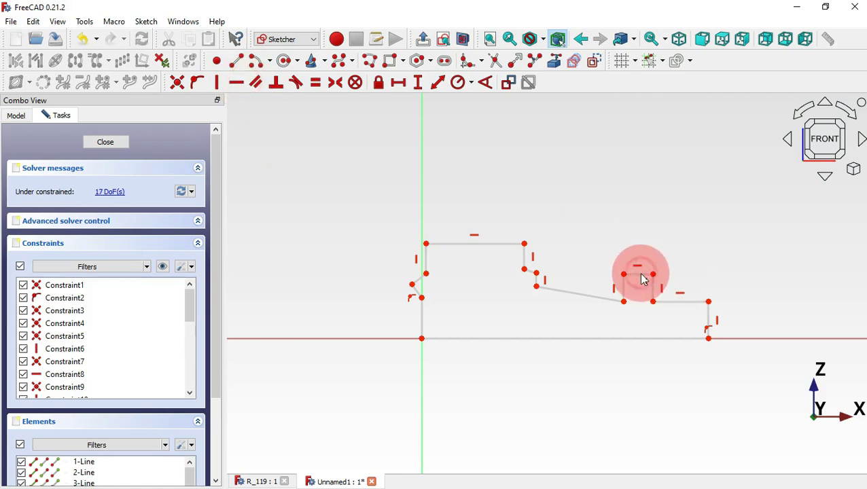
left_click(530, 271)
left_click(433, 267)
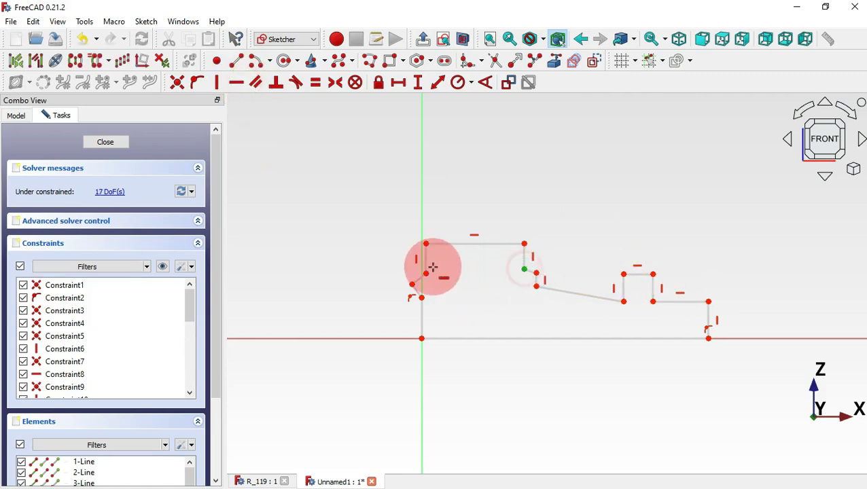
left_click(561, 210)
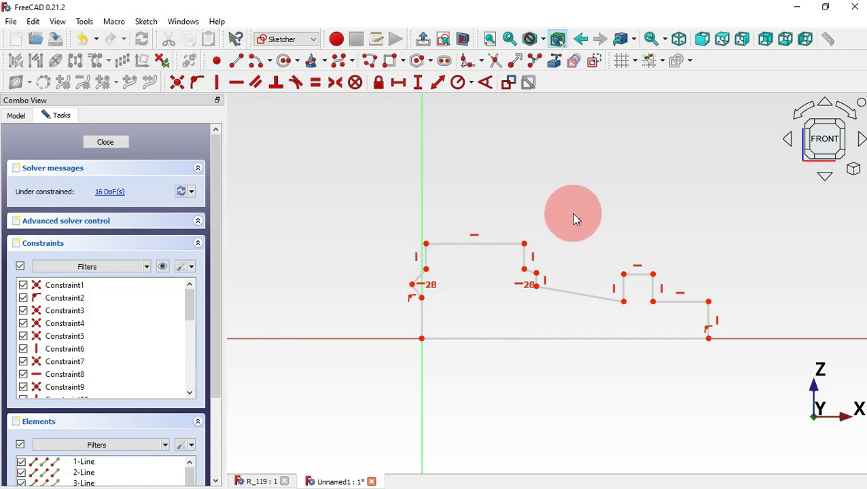
left_click(162, 267)
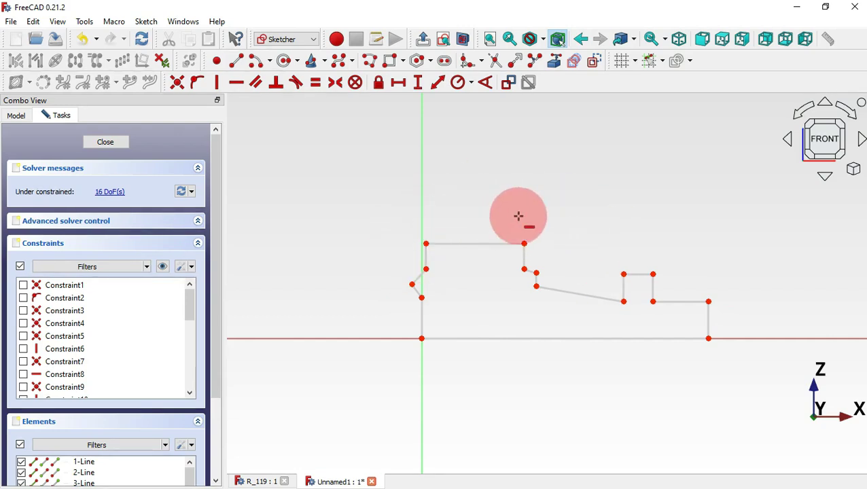
Step: Dimension the left and right chamfer widths at 1 mm each
left_click(399, 85)
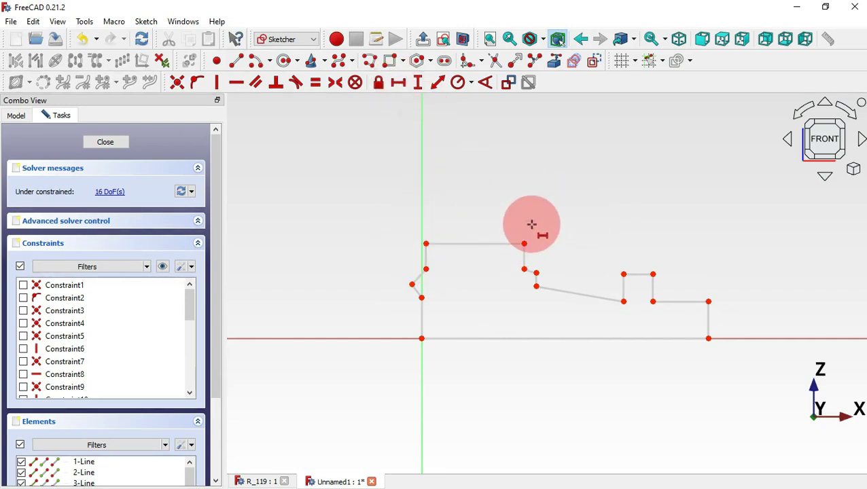
key("alt+Tab")
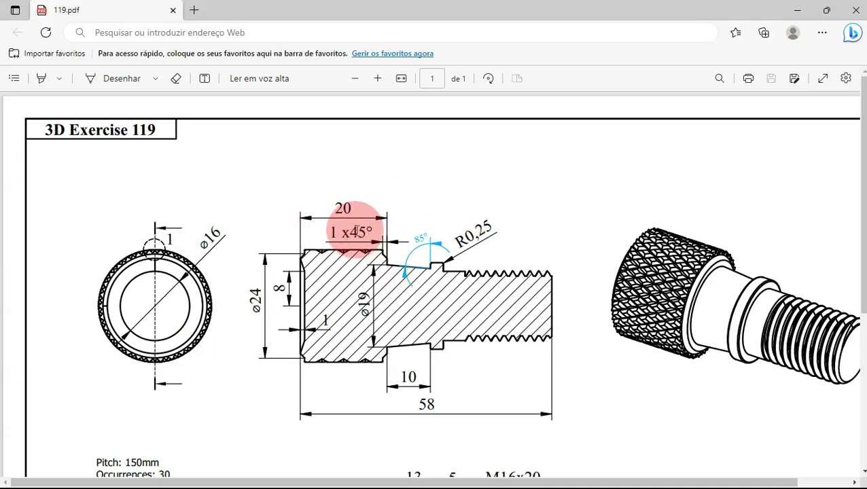
key("alt+Tab")
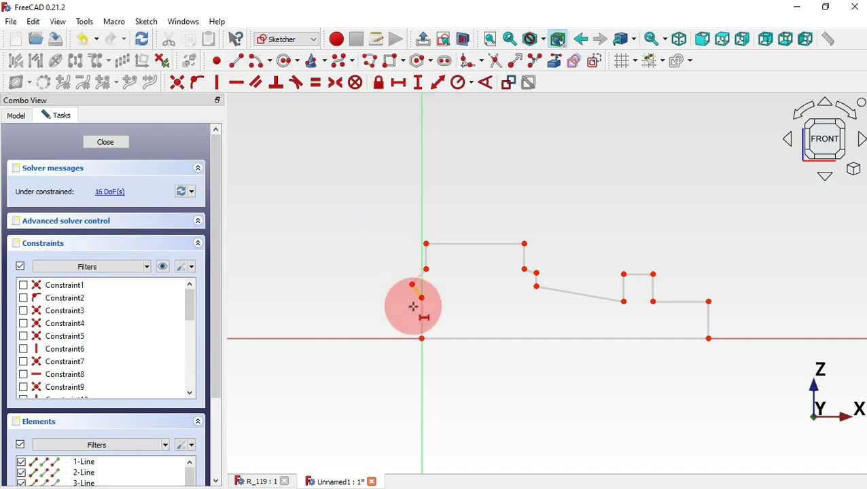
left_click(426, 270)
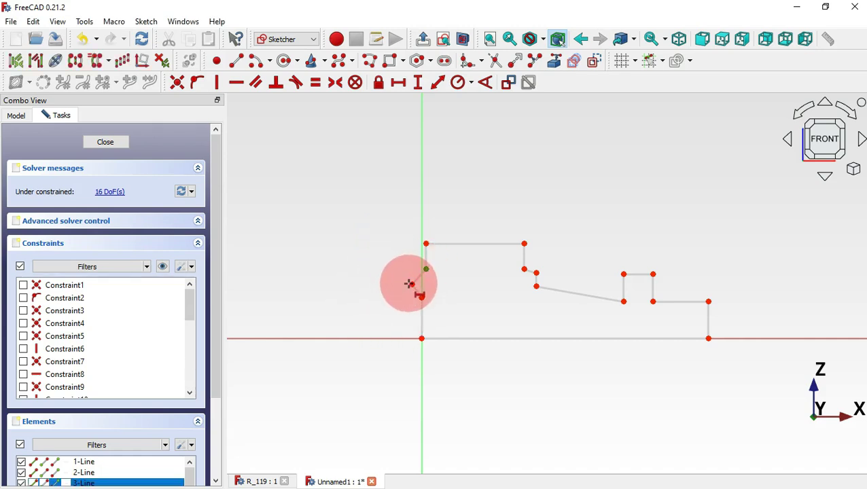
left_click(411, 284)
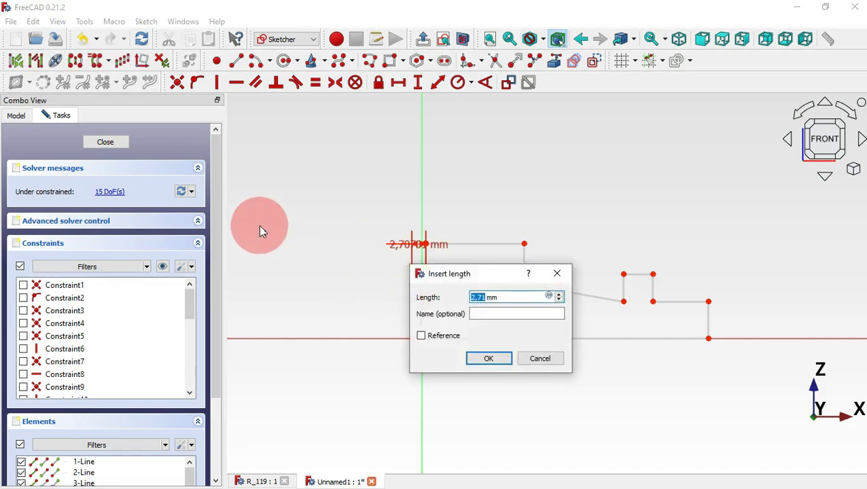
type("1")
key("Return")
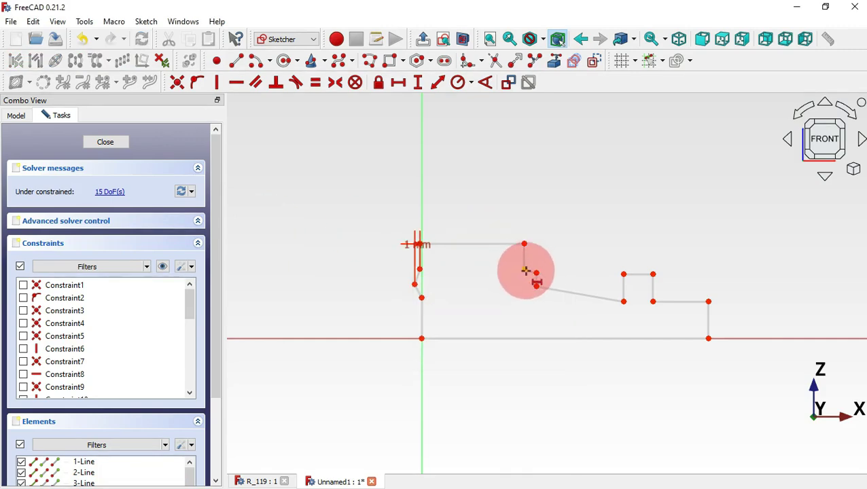
left_click(524, 269)
left_click(537, 271)
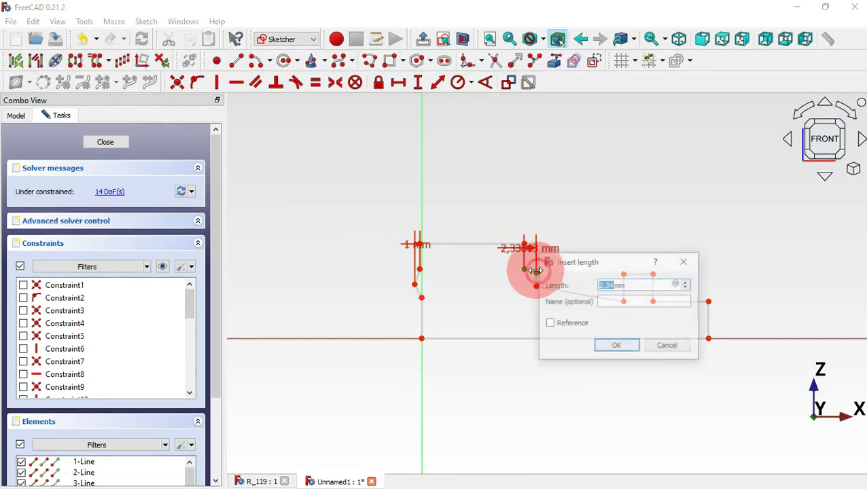
key("Return")
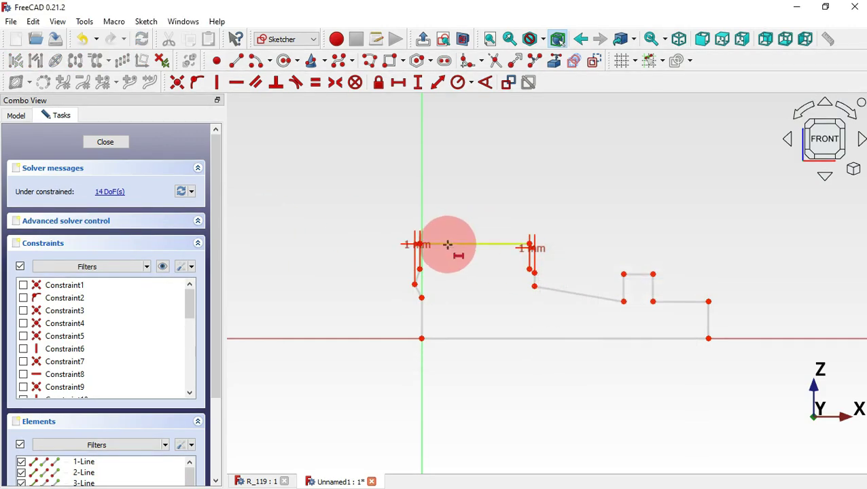
Step: Give the lower chamfer line a 1 mm length and the head a 20 mm length
key("alt+Tab")
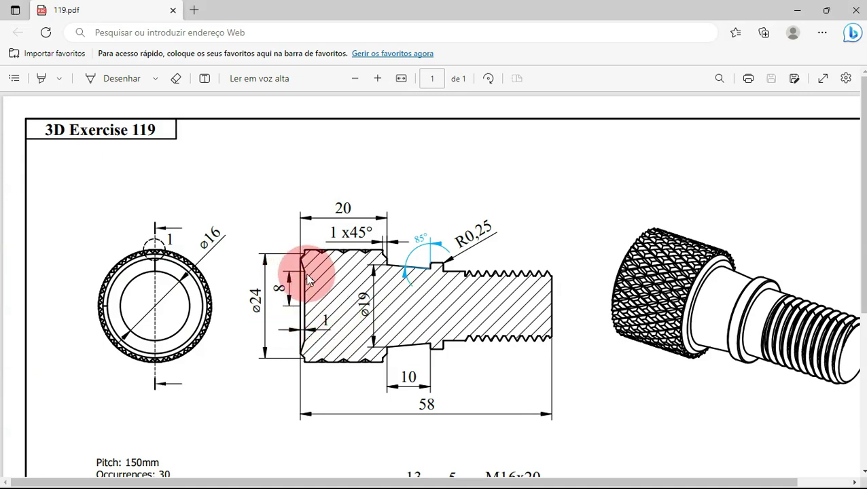
key("alt+Tab")
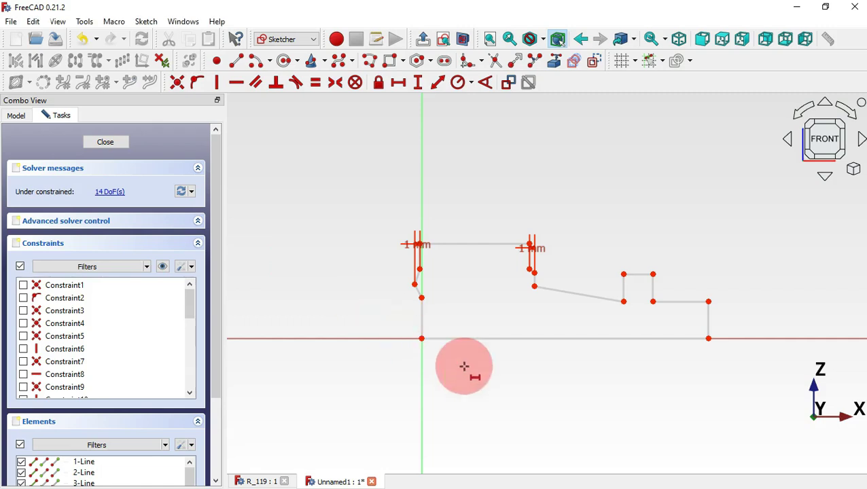
left_click(414, 285)
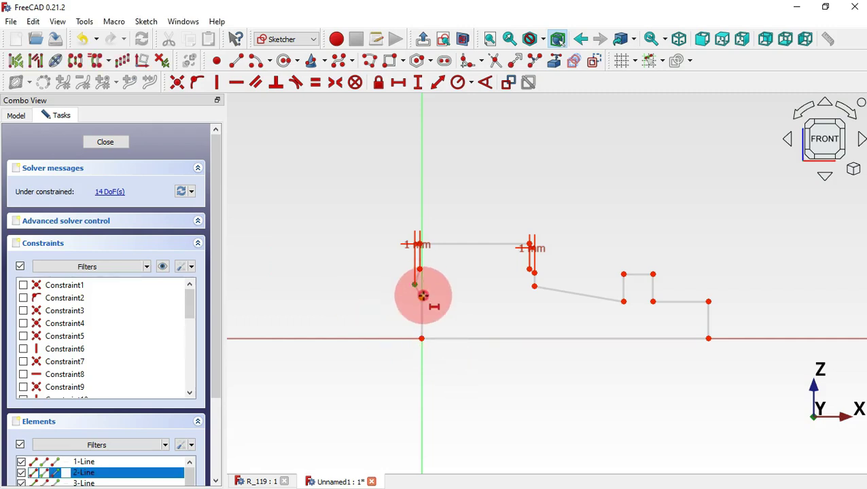
type("kd")
type("1,38")
key("Return")
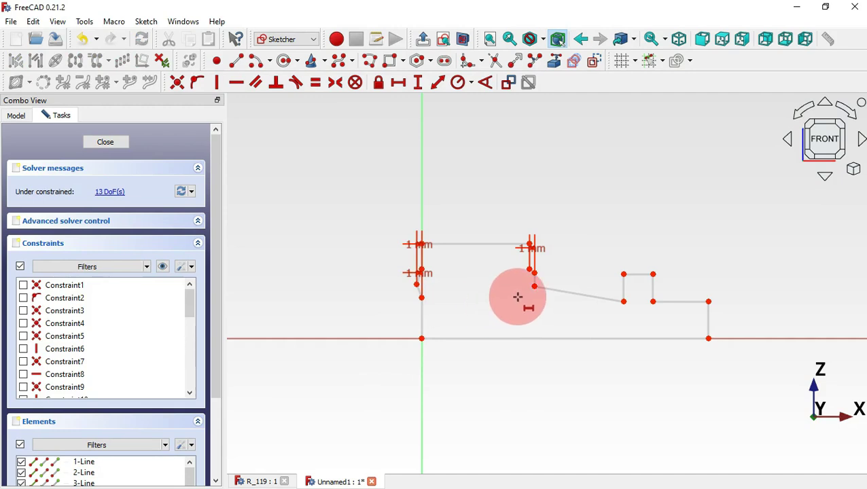
left_click(416, 284)
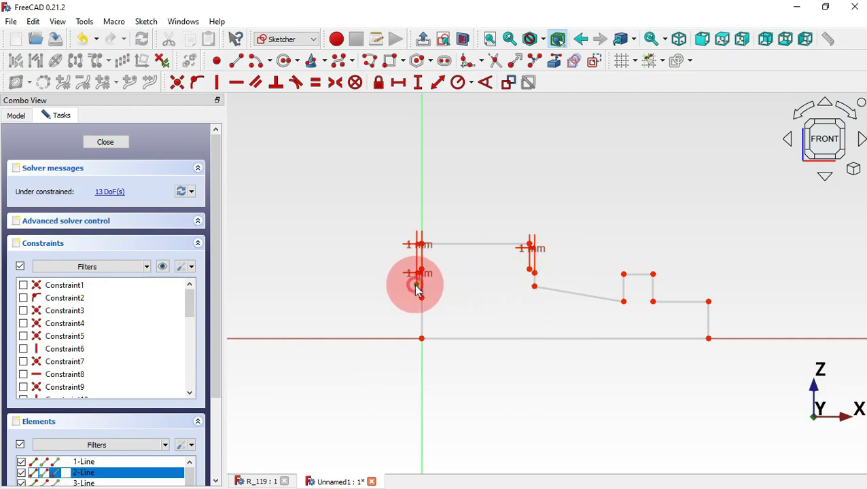
left_click(533, 271)
key("alt+Tab")
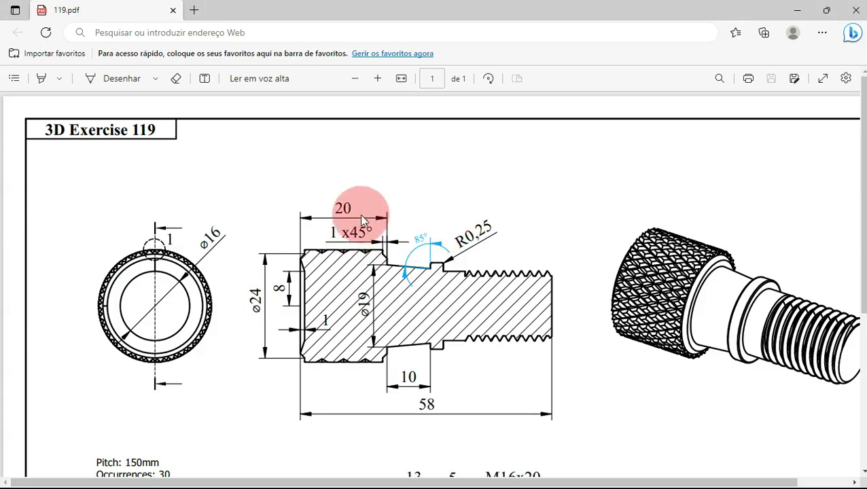
key("alt+Tab")
type("2")
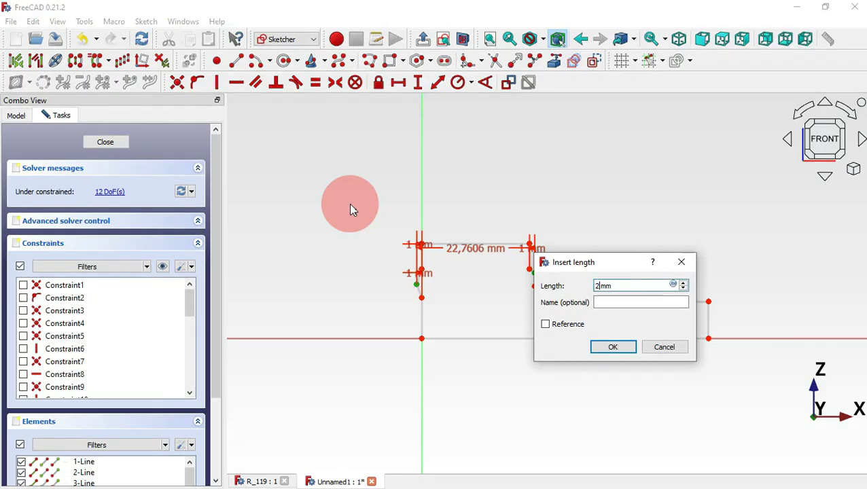
type("0")
key("Return")
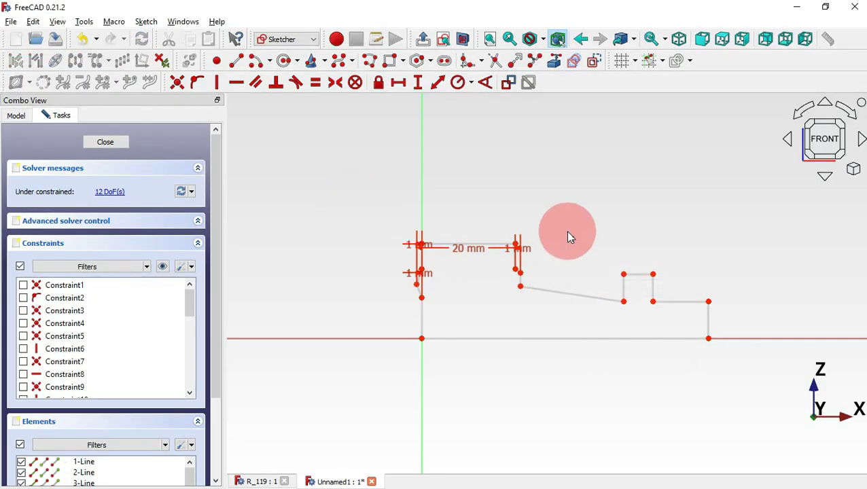
Step: Set the tapered section length to 10 mm and the short neck line to 5 mm
key("alt+Tab")
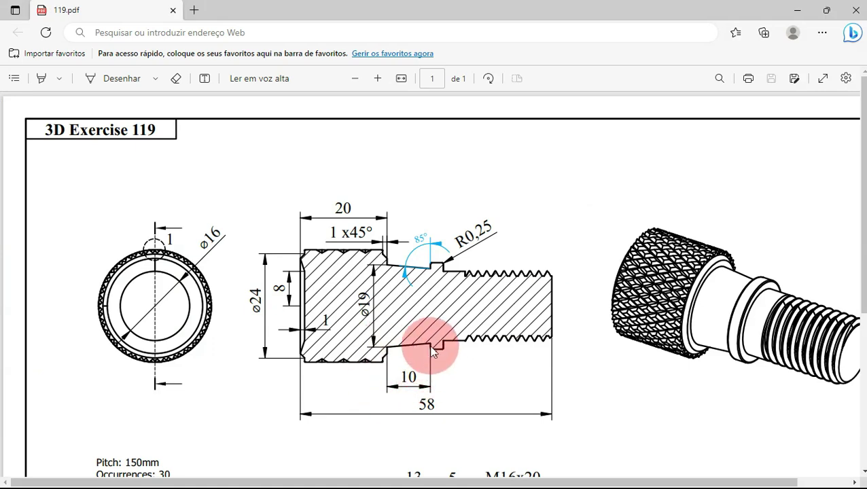
key("alt+Tab")
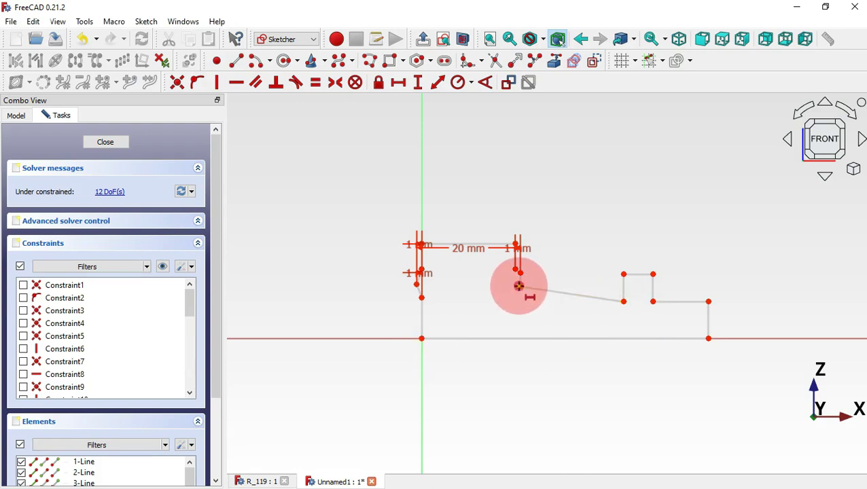
left_click(519, 287)
left_click(624, 302)
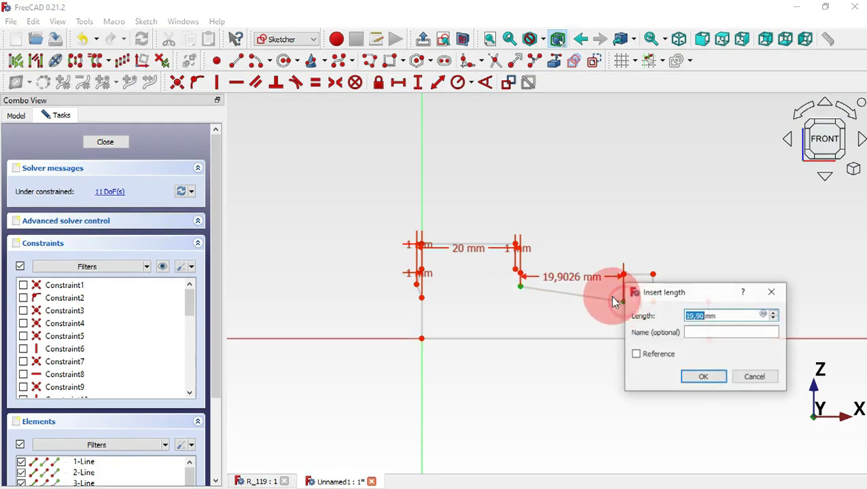
type("10")
key("Return")
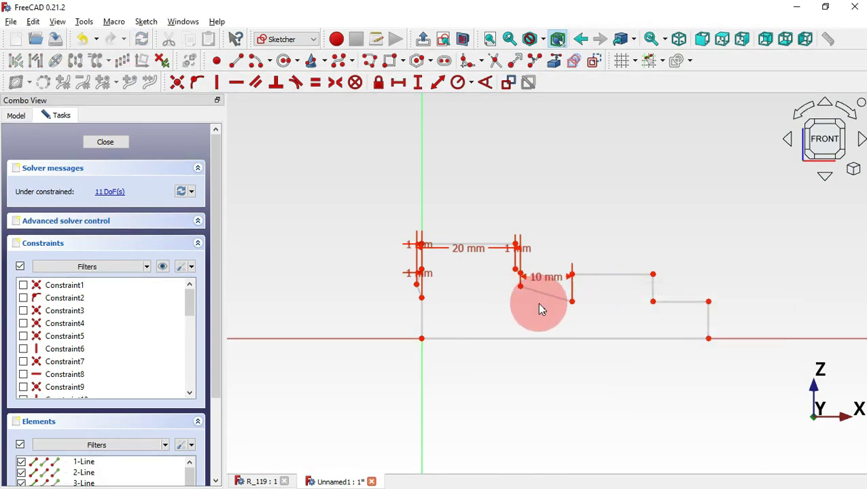
key("alt+Tab")
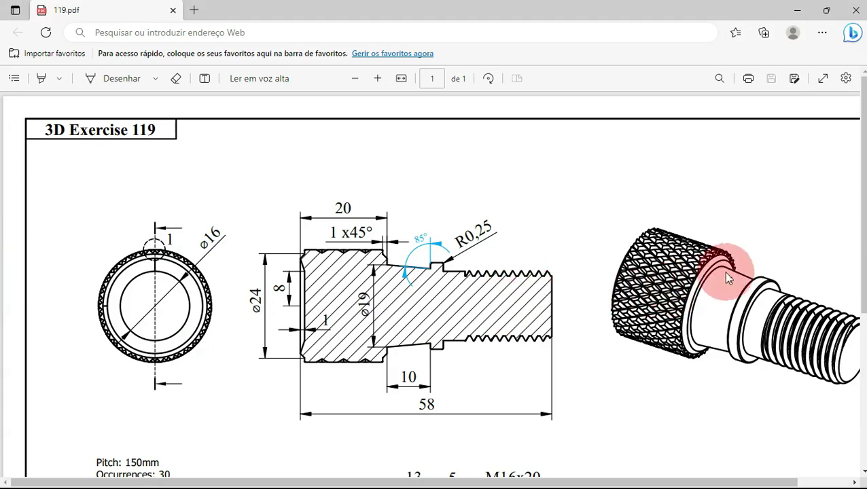
scroll(464, 354, "down", 3)
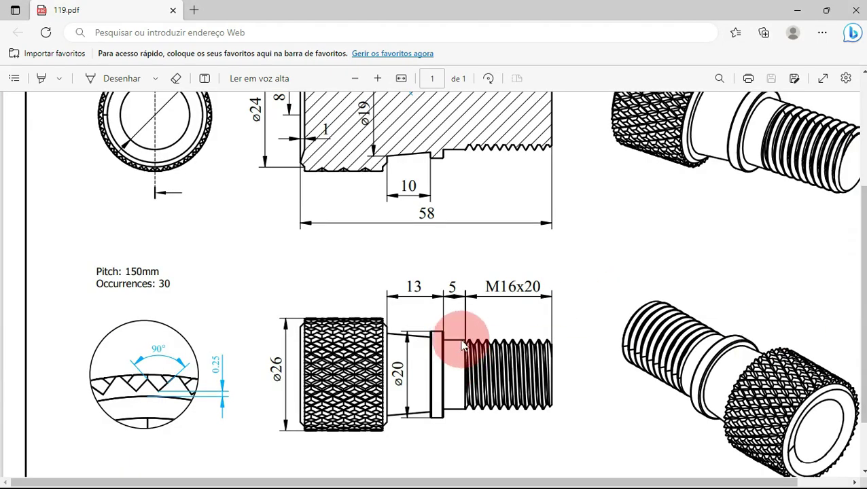
key("alt+Tab")
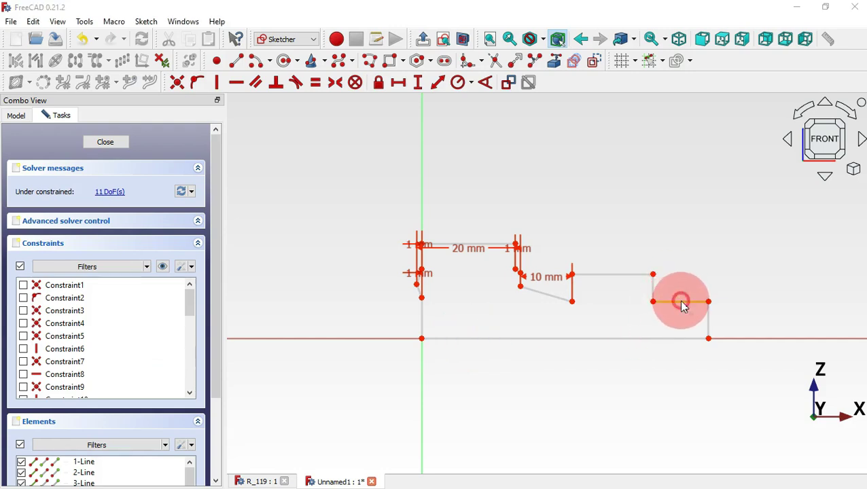
left_click(683, 304)
key("l")
key("Return")
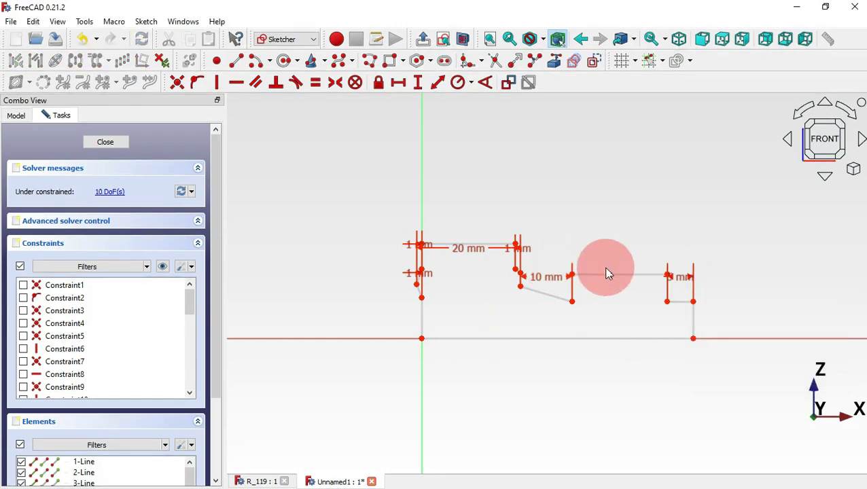
Step: Set the bottom edge to 58-20 (38 mm) and hide the constraint dimensions
key("alt+Tab")
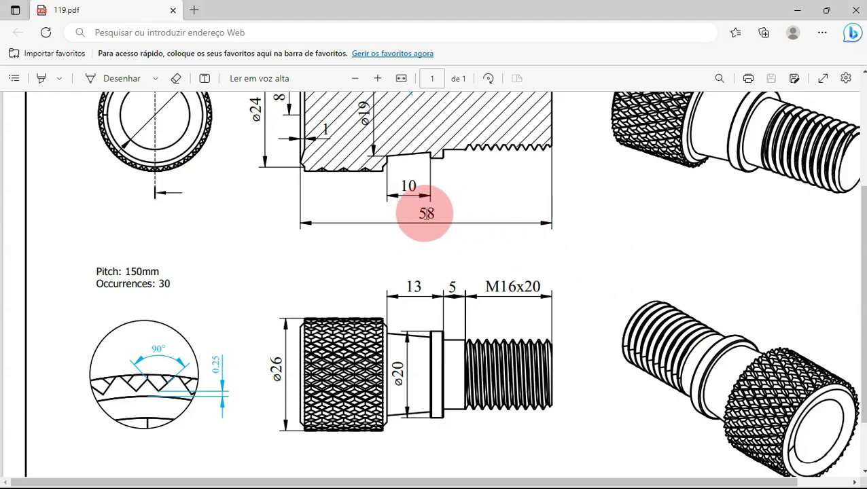
key("alt+Tab")
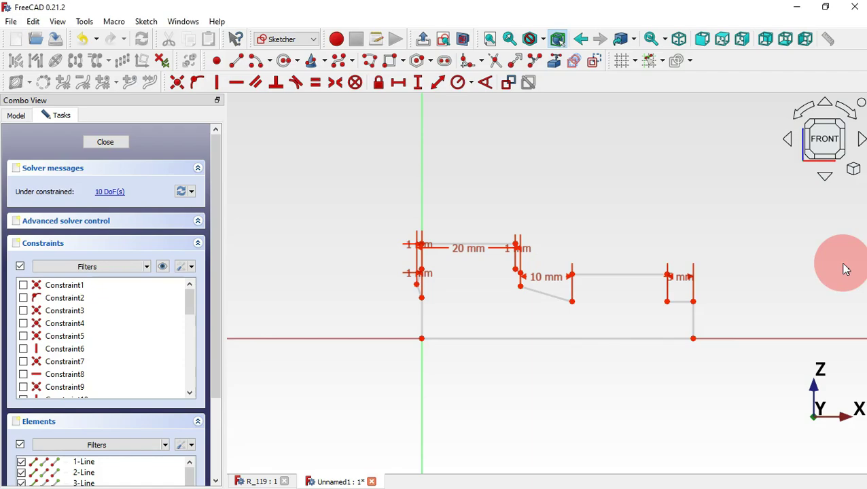
left_click(620, 339)
key("alt+Tab")
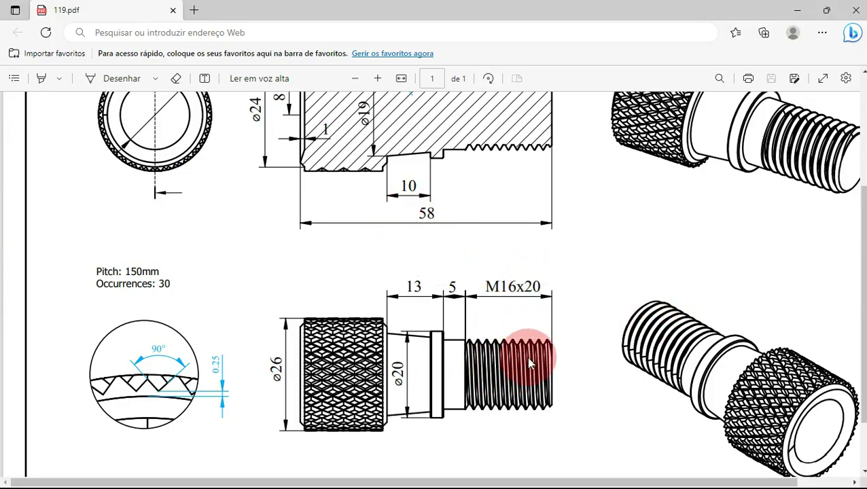
key("alt+Tab")
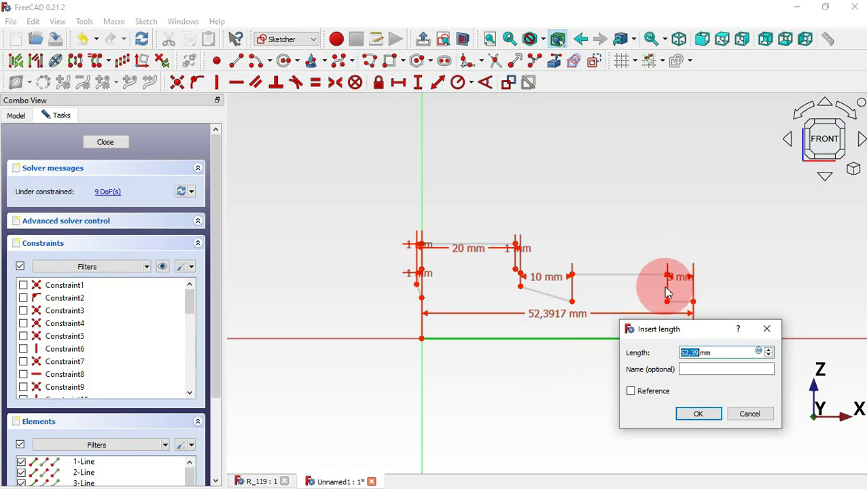
type("58-20")
key("Return")
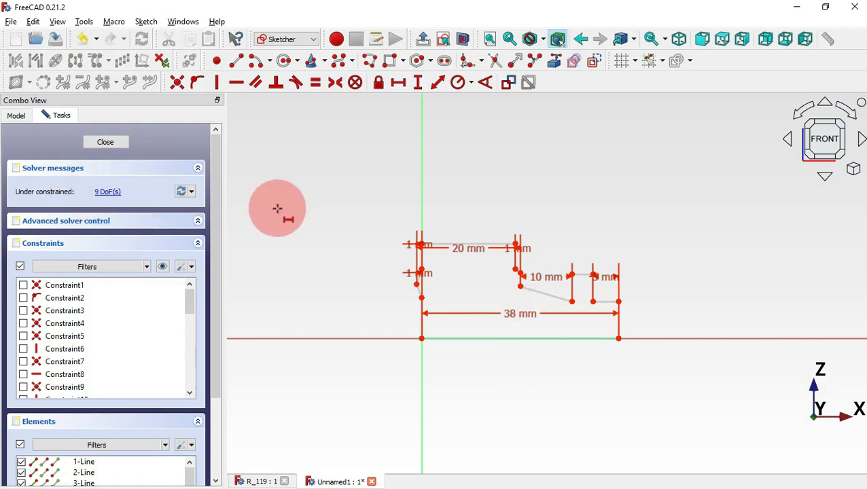
left_click(162, 268)
Step: Give the left vertical line a vertical distance of 8 mm
key("l")
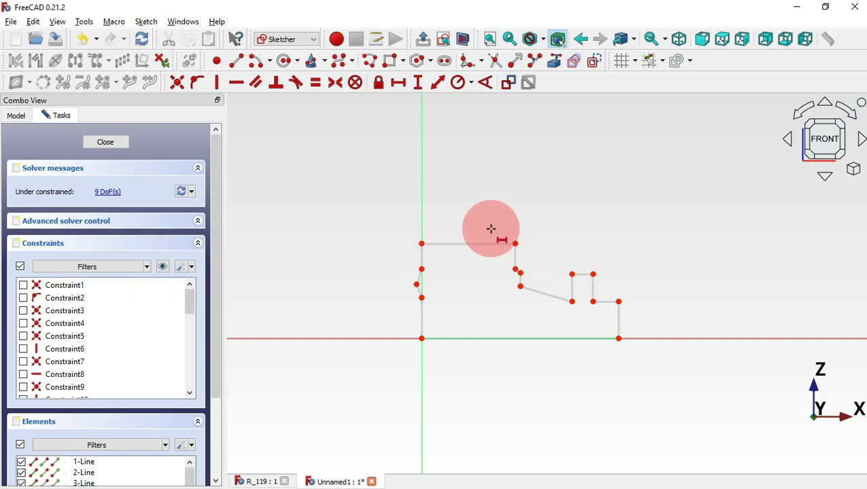
scroll(491, 229, "up", 2)
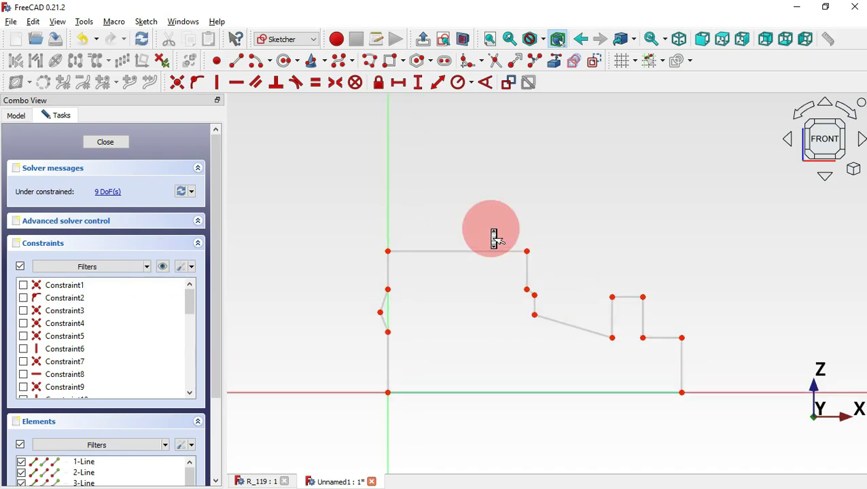
left_click(418, 82)
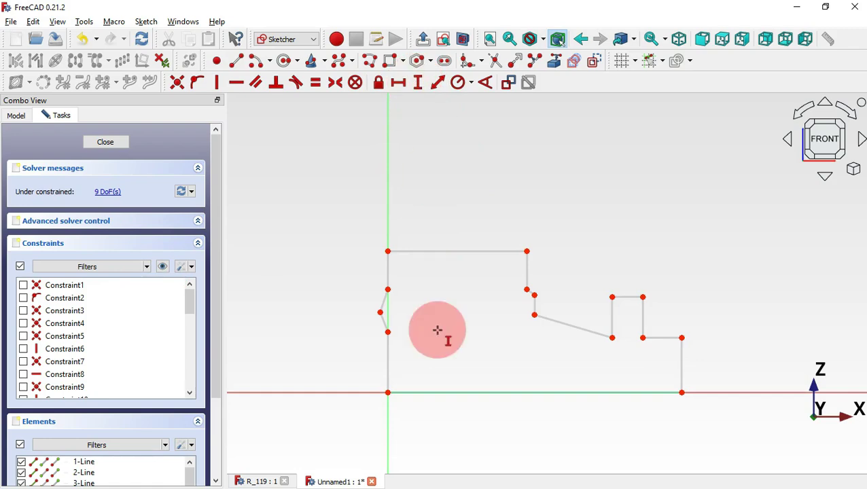
left_click(387, 354)
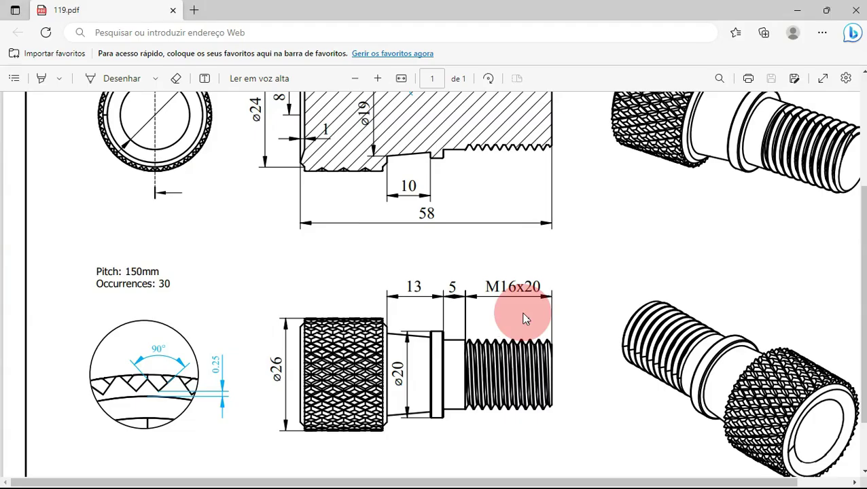
key("alt+Tab")
scroll(315, 211, "up", 3)
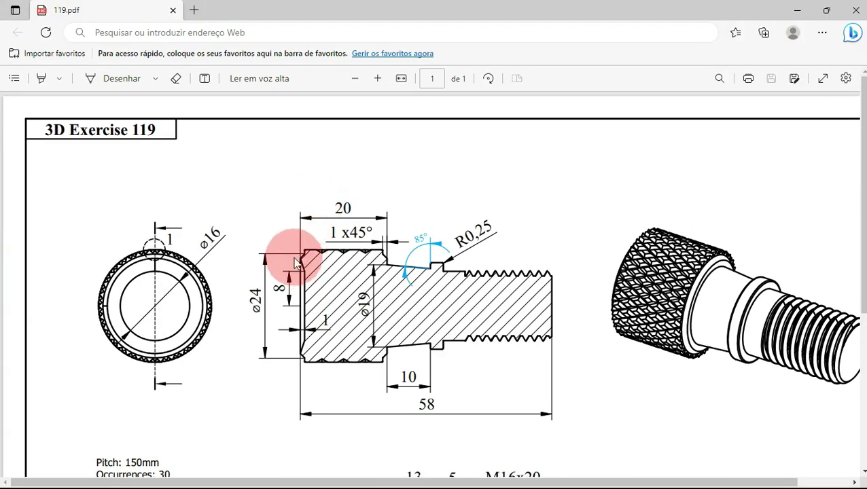
key("alt+Tab")
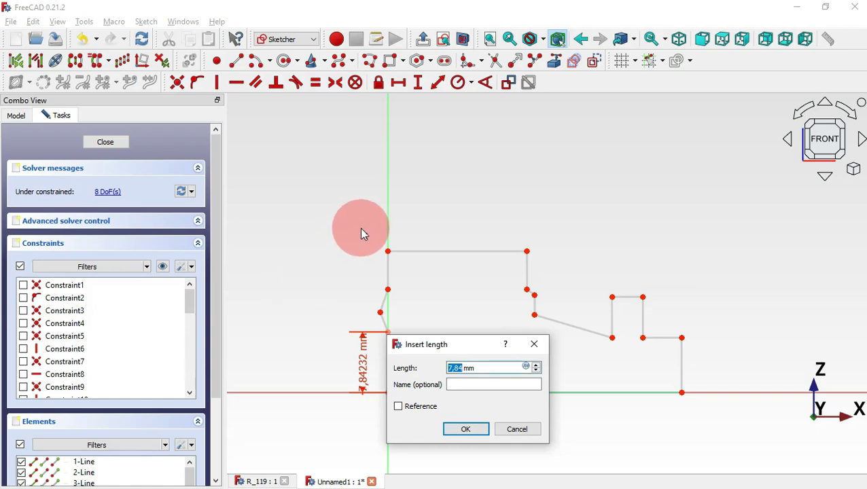
type("8")
key("Return")
Step: Add vertical distances of 10 mm and 13 mm from the origin to the left-side points
key("alt+Tab")
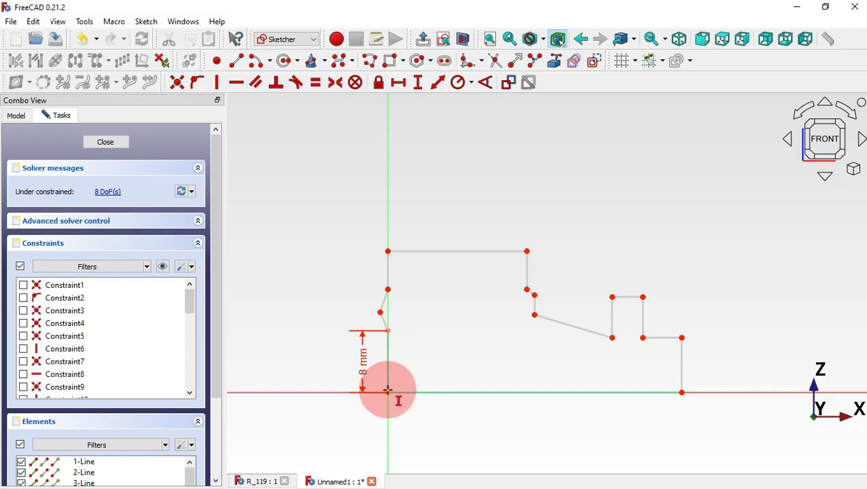
left_click(387, 393)
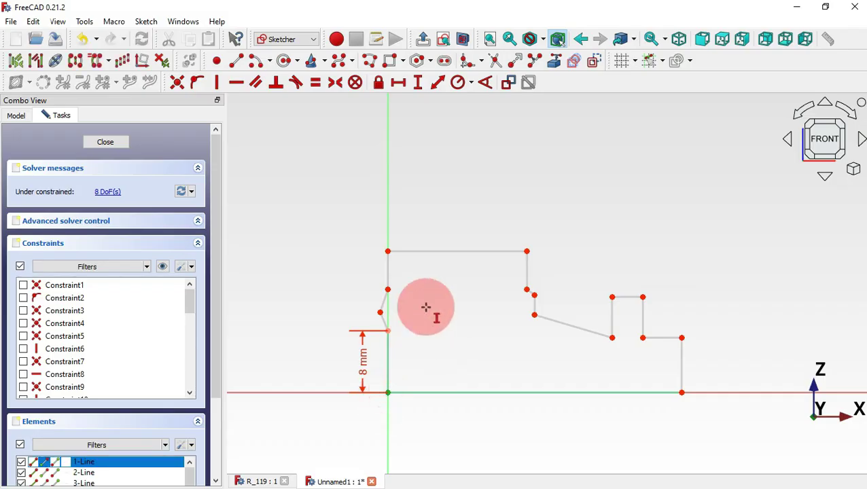
left_click(387, 290)
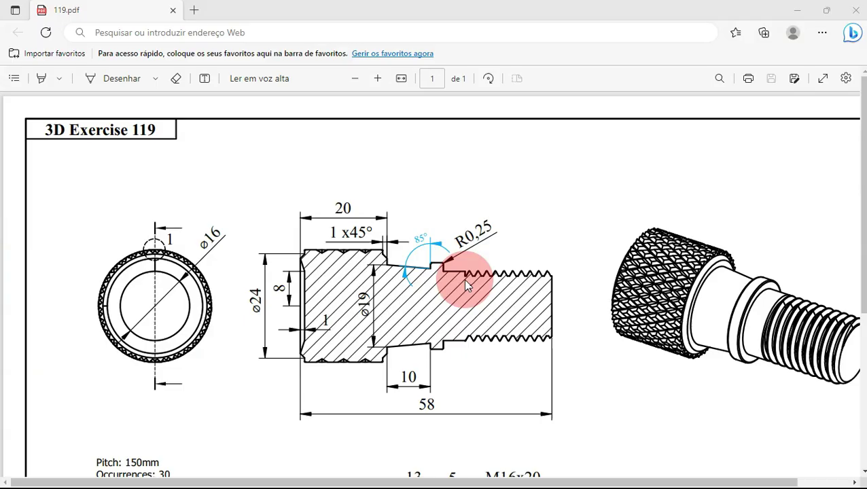
left_click(465, 284)
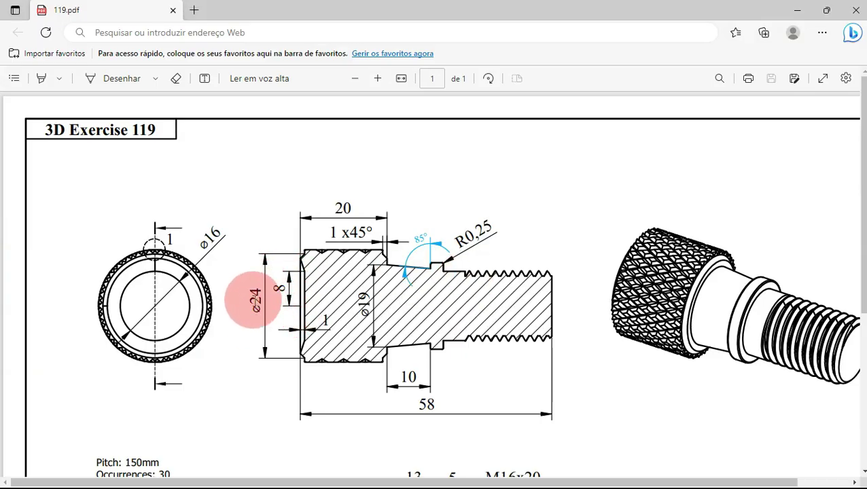
key("alt+Tab")
type("10")
key("Return")
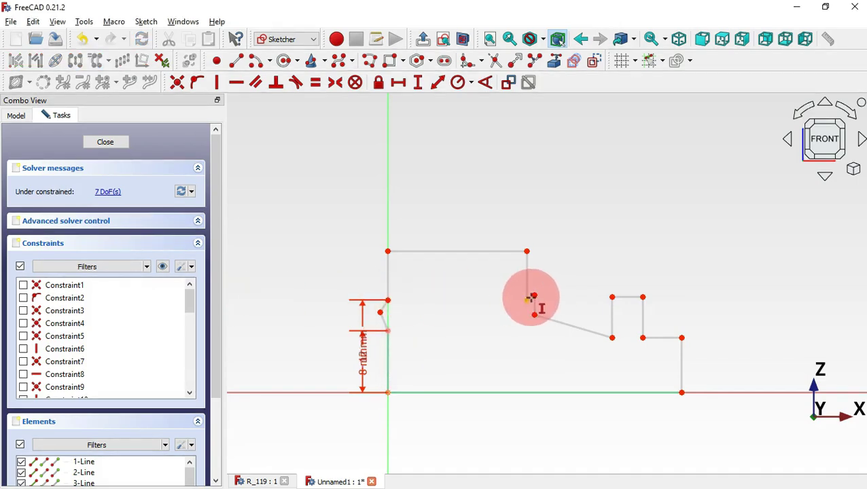
left_click(387, 393)
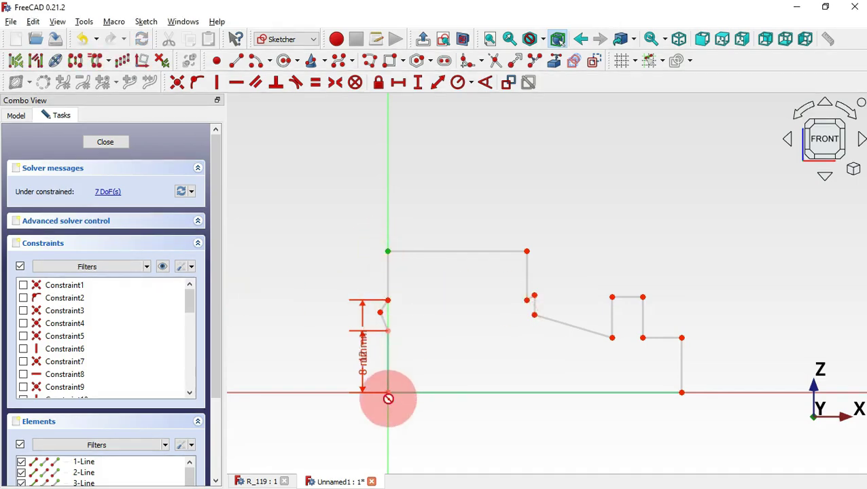
key("alt+Tab")
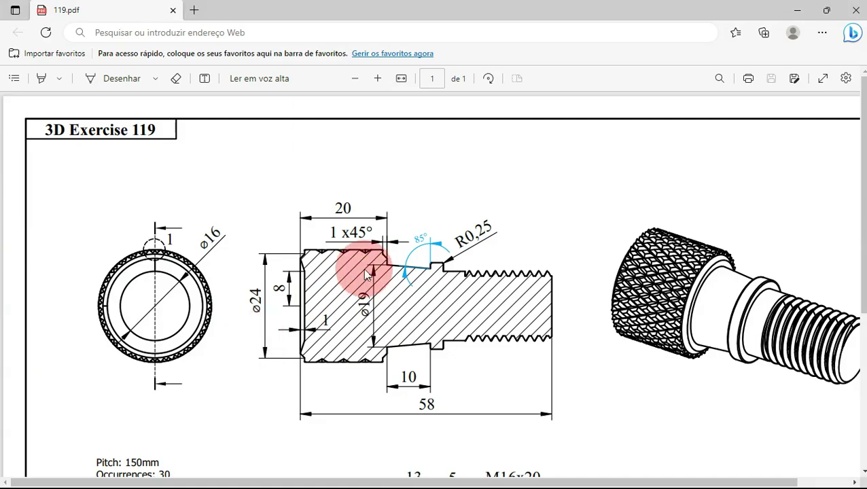
scroll(363, 297, "down", 4)
key("alt+Tab")
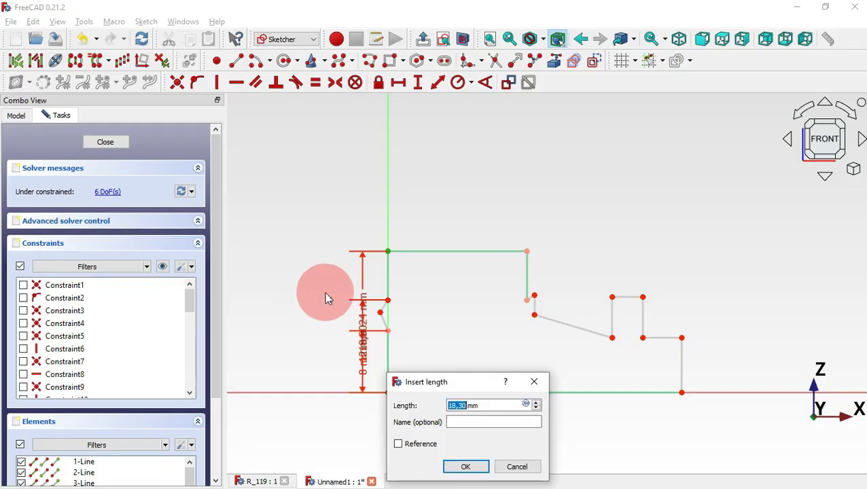
type("13")
key("Return")
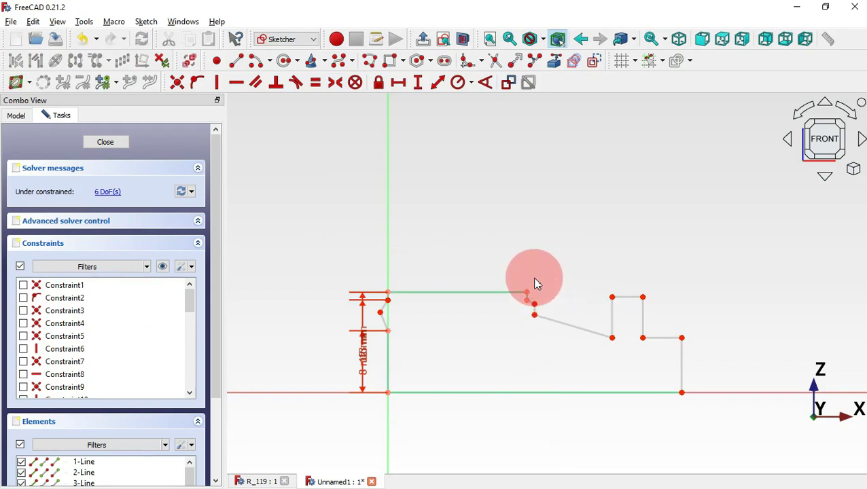
Step: Set a 1 mm vertical distance for the small step below the head's top edge
left_click(420, 84)
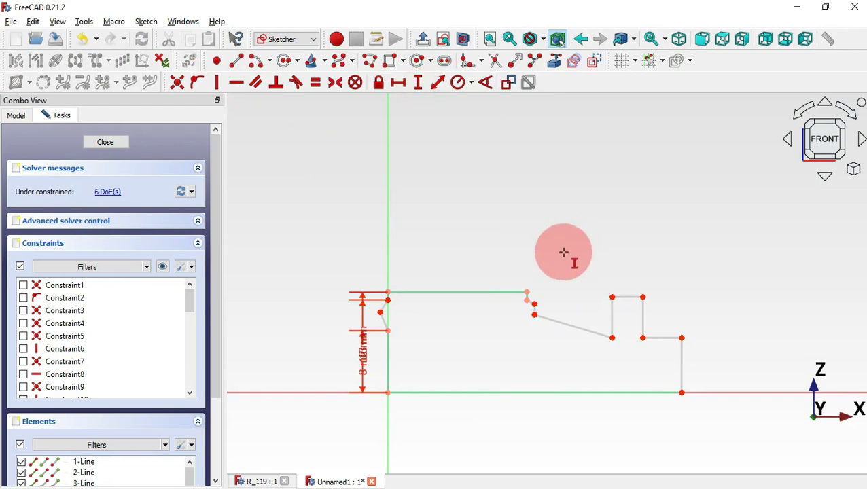
left_click(526, 300)
type("1mm")
key("Return")
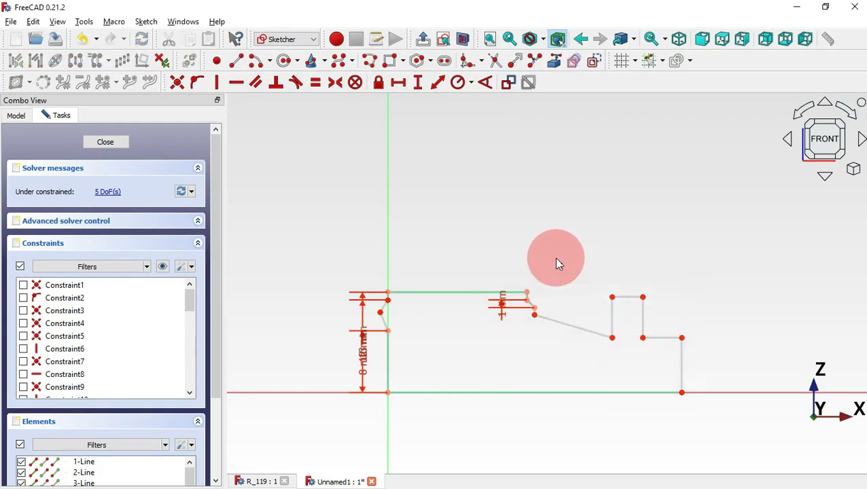
Step: Place the lower step endpoint 9,5 mm above the origin
key("alt+Tab")
scroll(508, 244, "up", 3)
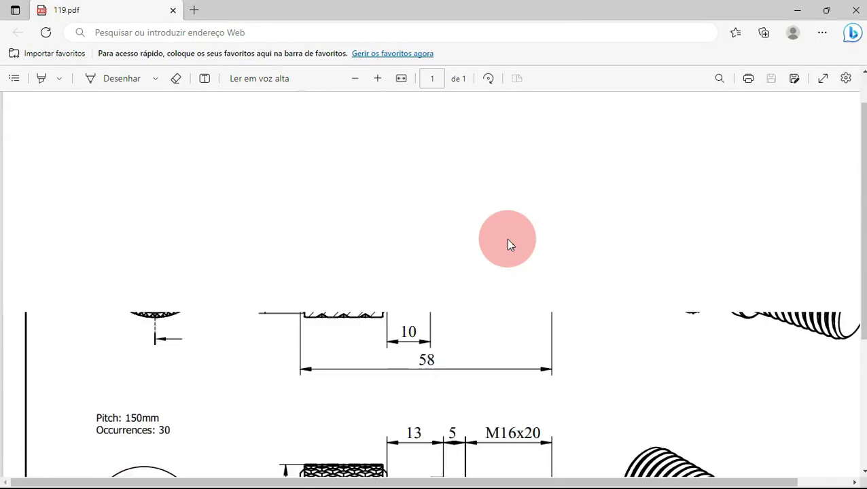
scroll(508, 244, "up", 1)
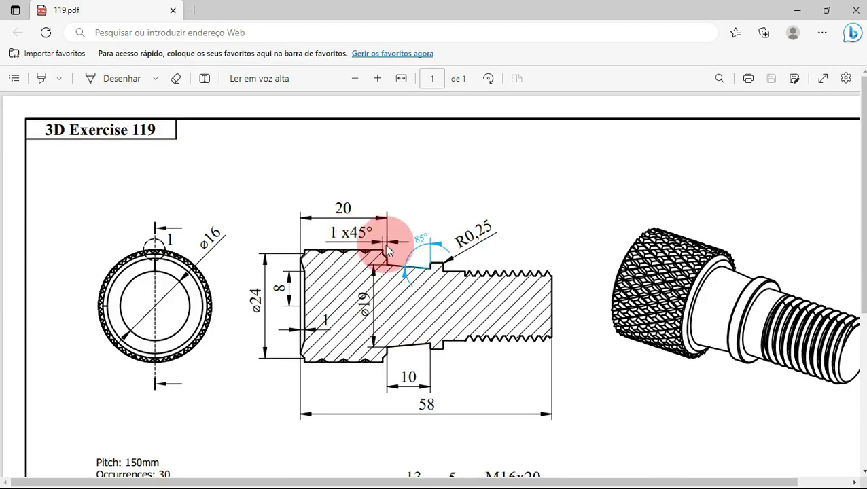
key("alt+Tab")
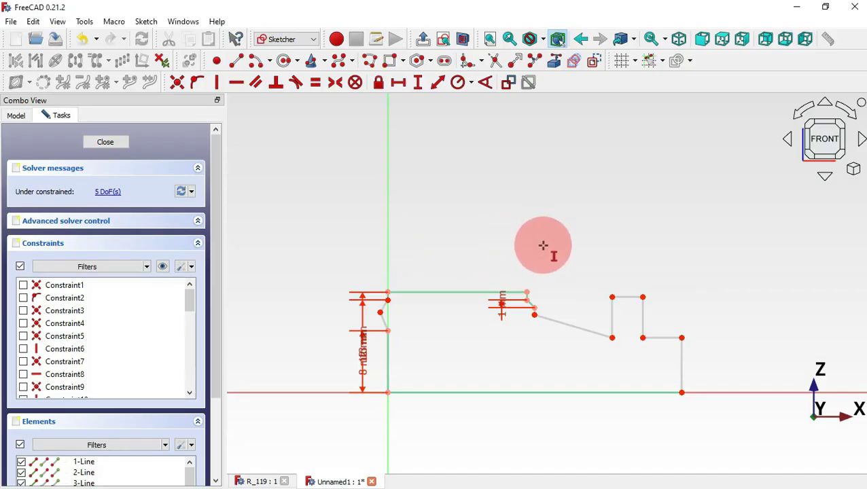
left_click(535, 316)
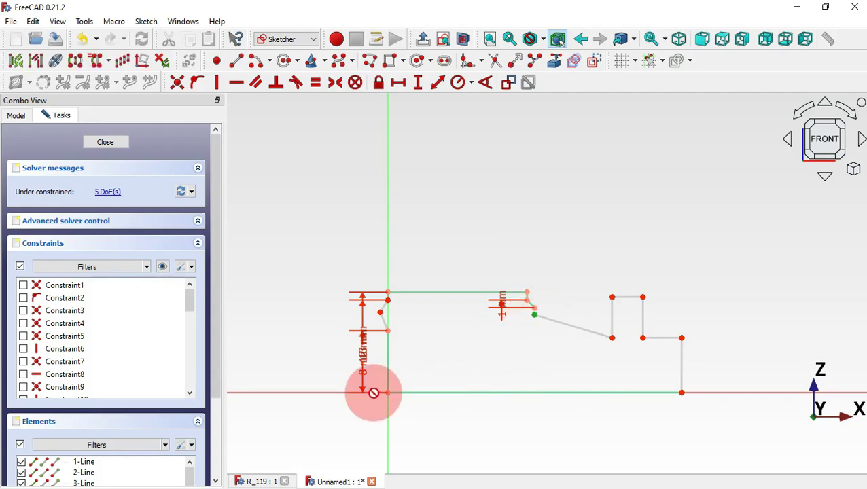
left_click(385, 393)
key("alt+Tab")
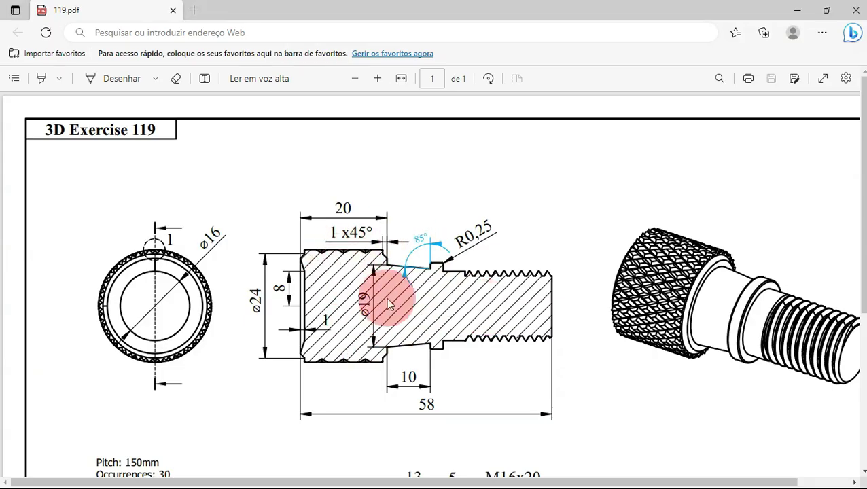
key("alt+Tab")
type("9,5")
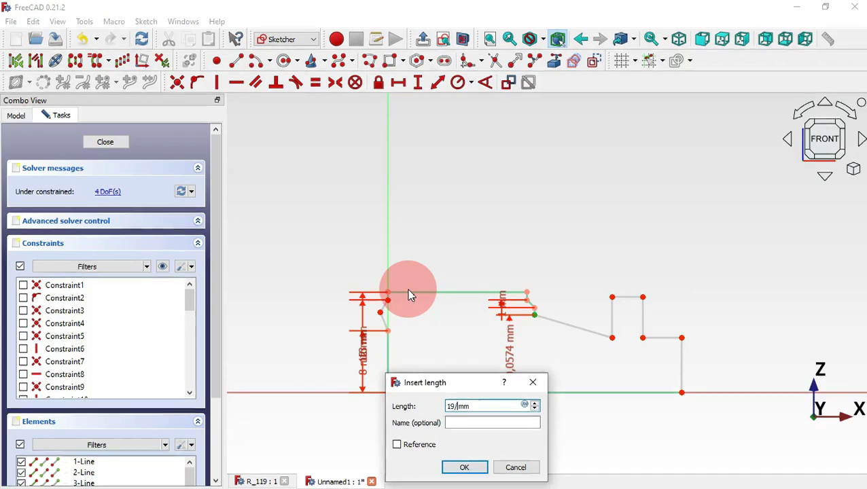
key("Return")
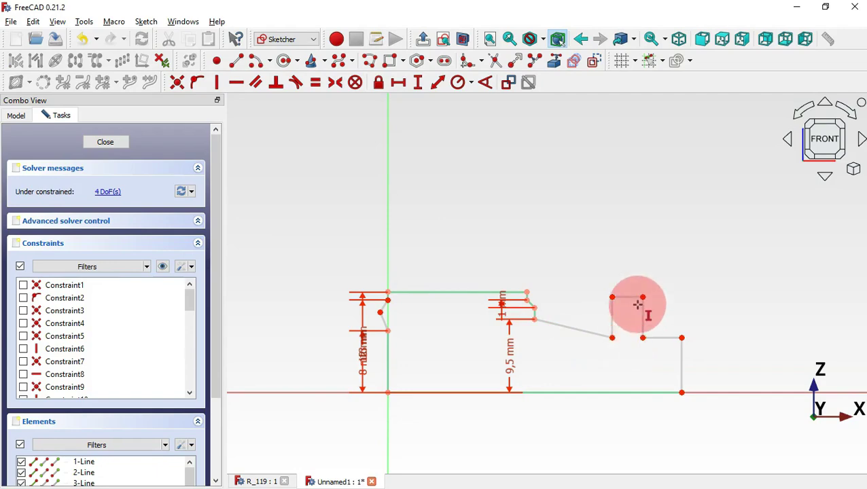
Step: Set the right step 10 mm above the origin and the right vertical line to 8 mm
left_click(613, 296)
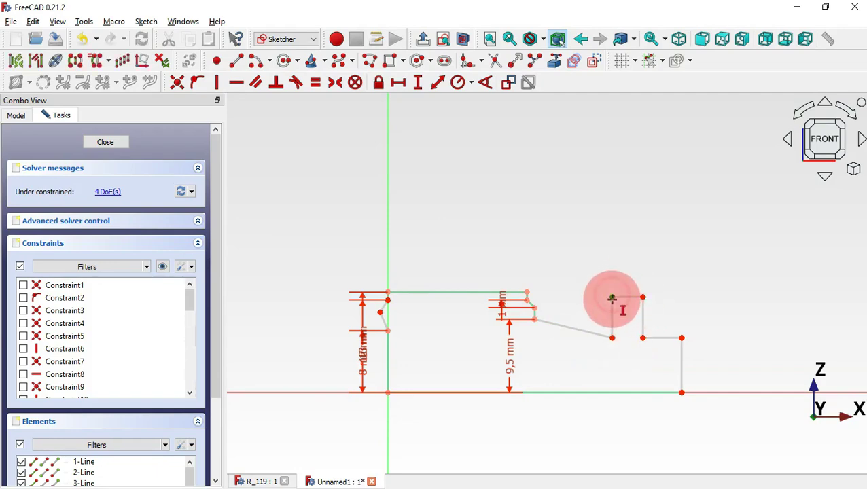
left_click(387, 393)
key("alt+Tab")
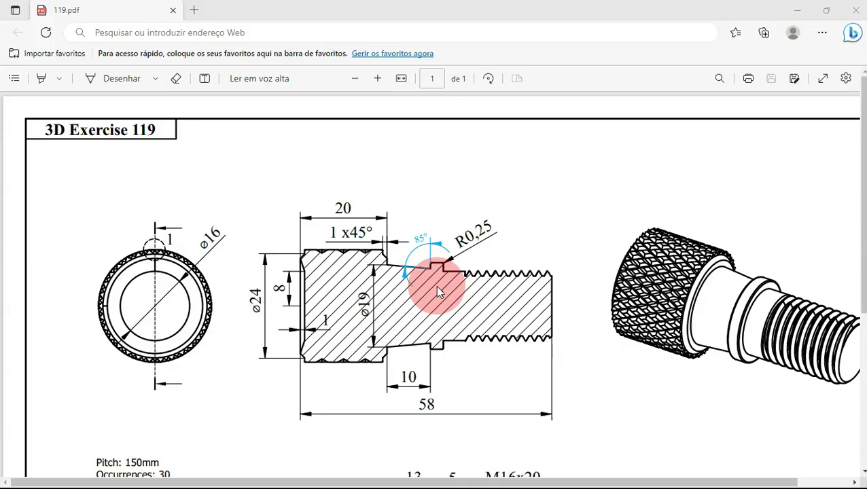
scroll(709, 283, "down", 5)
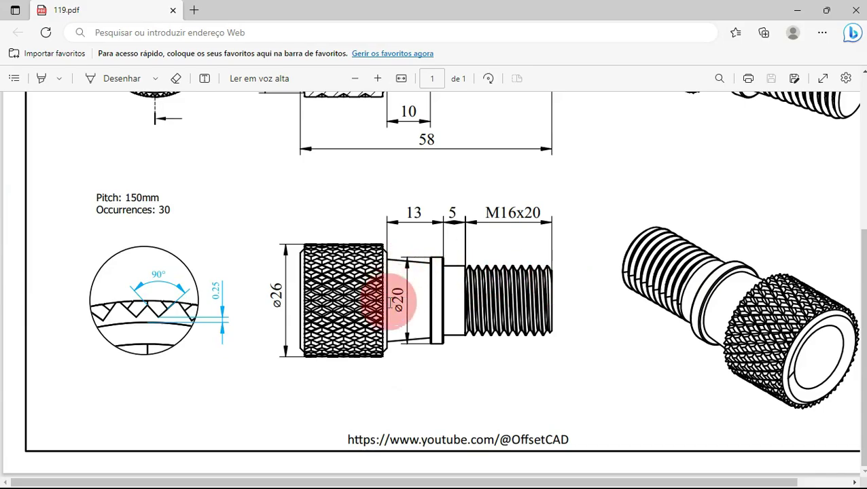
key("alt+Tab")
type("10")
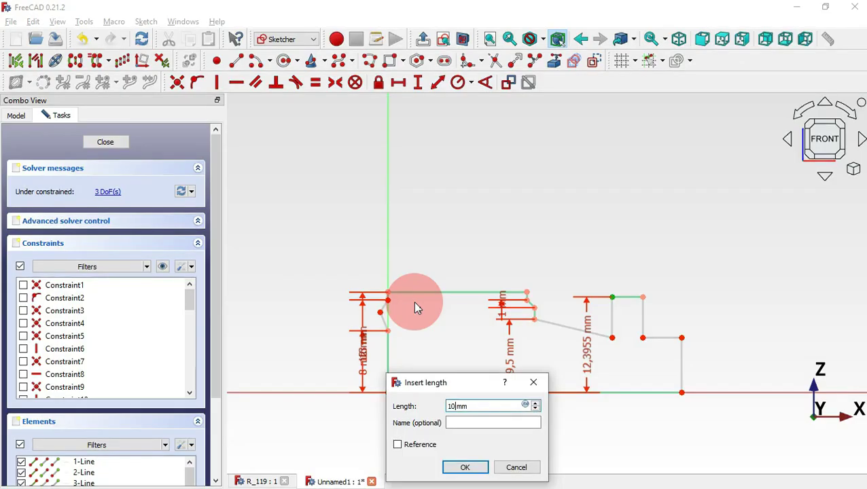
key("Return")
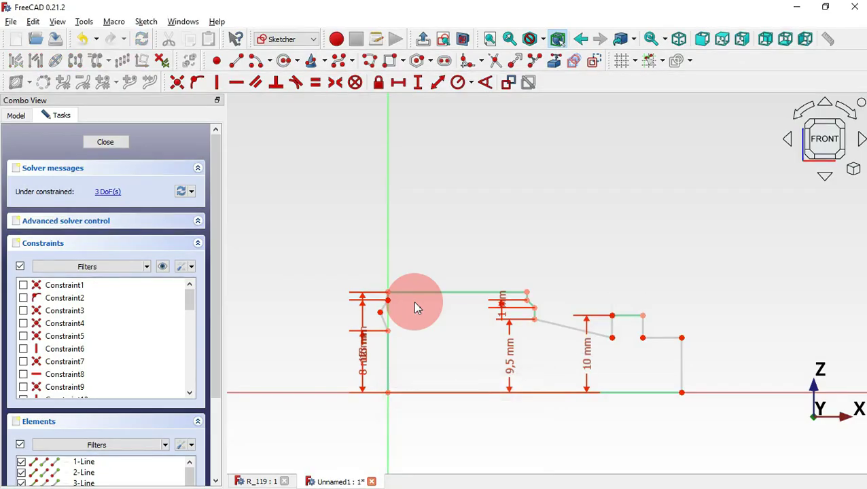
left_click(681, 360)
key("alt+Tab")
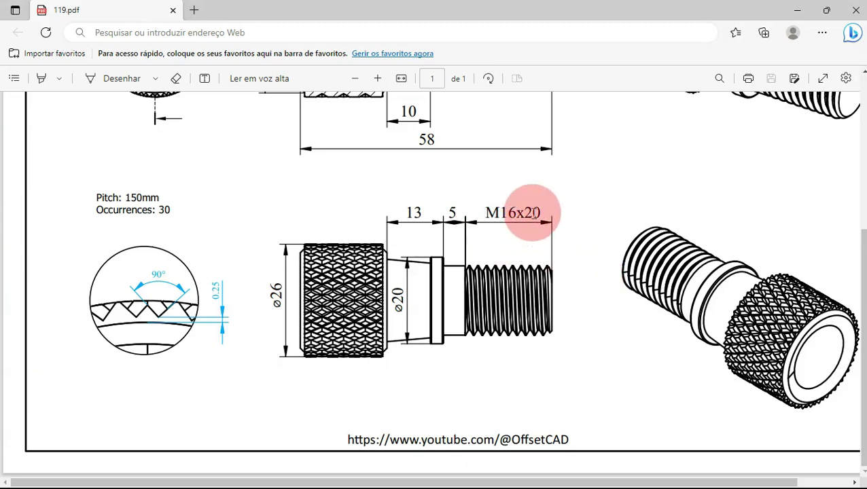
key("alt+Tab")
key("Return")
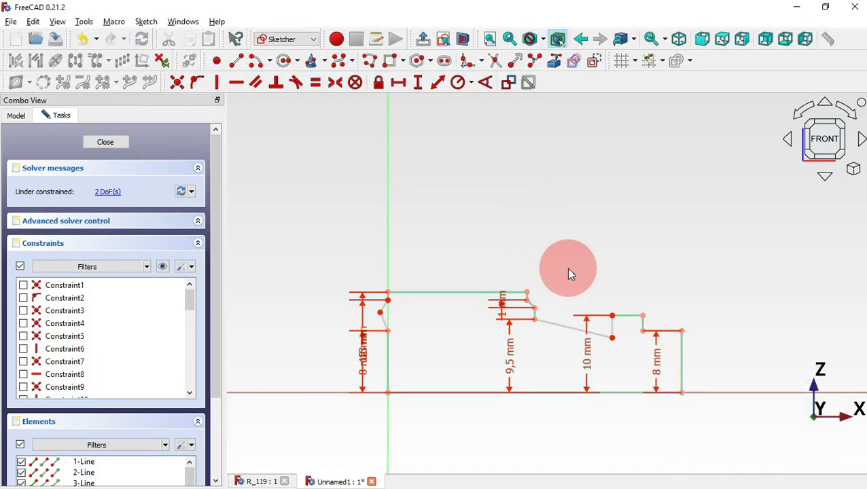
Step: Constrain the slanted neck line at 85° to the short vertical segment
left_click(486, 86)
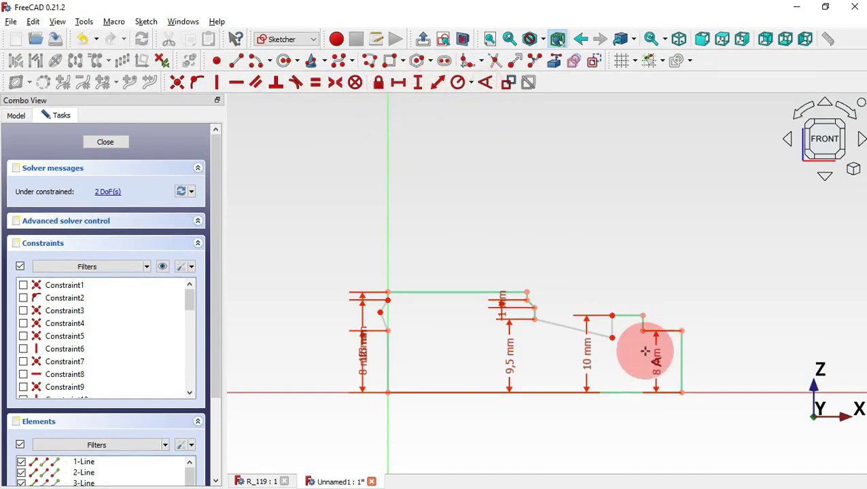
left_click(612, 325)
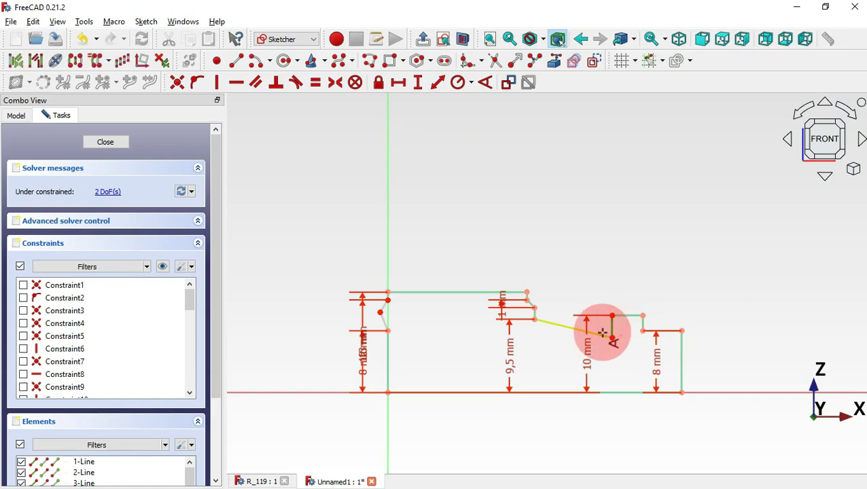
left_click(602, 332)
key("alt+Tab")
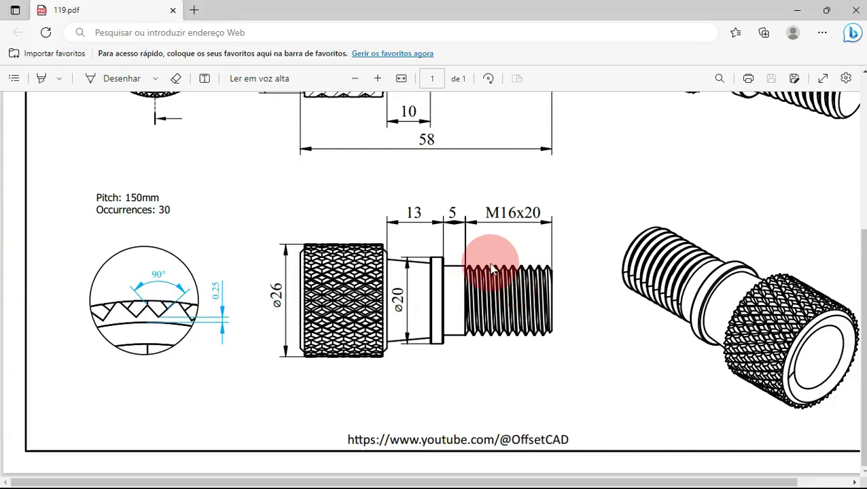
scroll(494, 235, "up", 4)
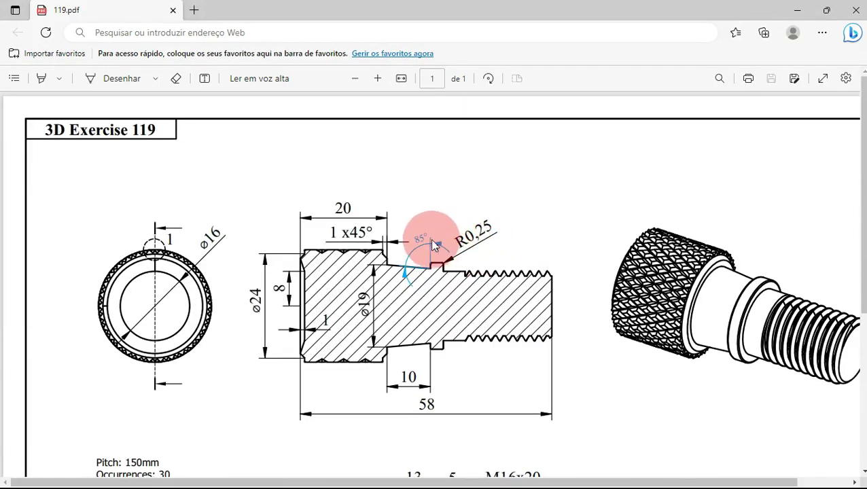
key("alt+Tab")
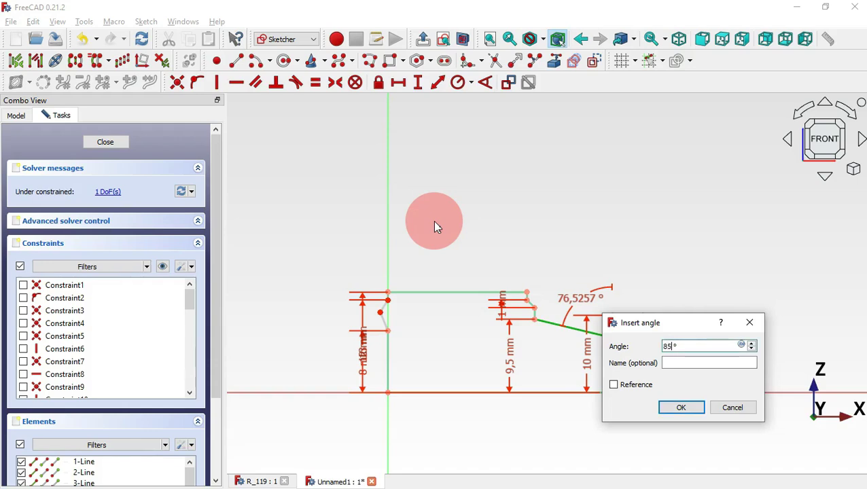
key("Return")
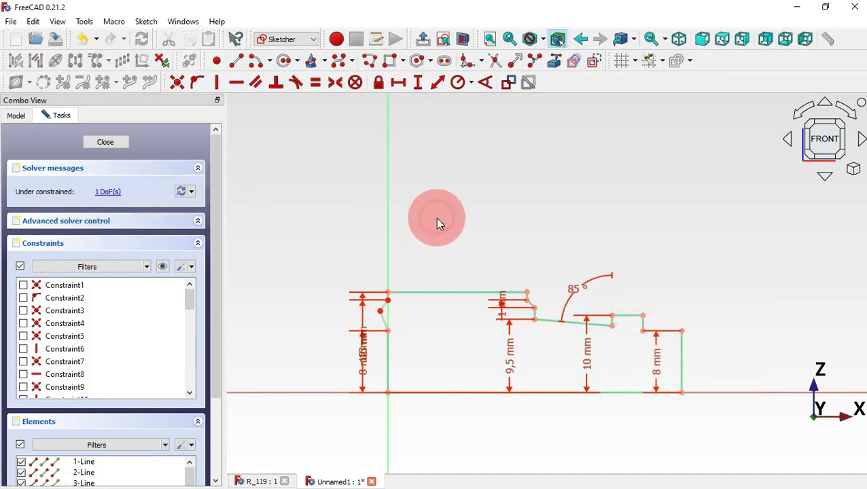
Step: Give the left chamfer a 1 mm vertical height, fully constraining the sketch
left_click(418, 82)
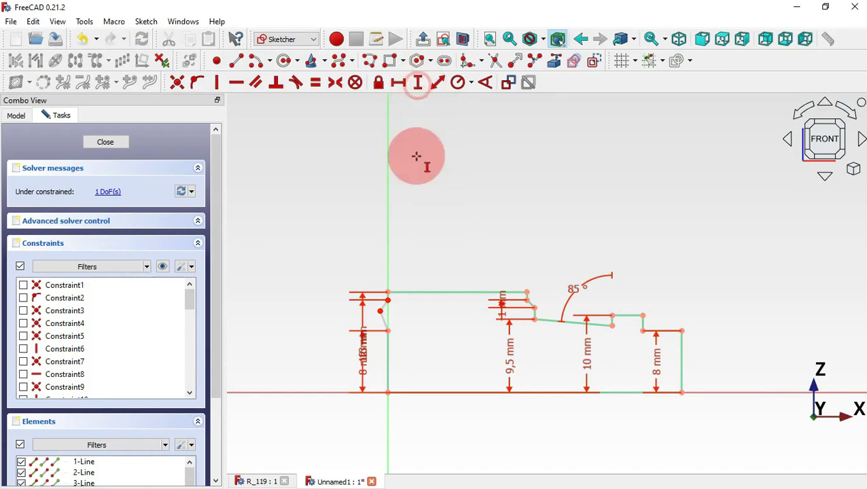
left_click(388, 300)
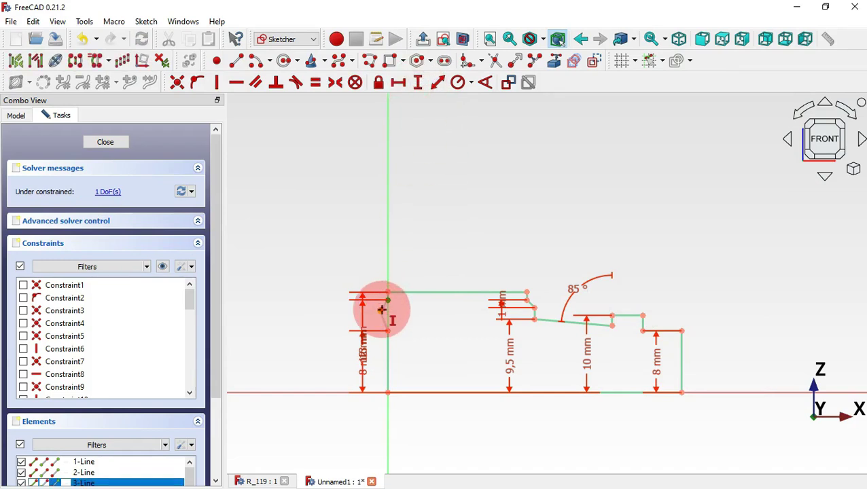
left_click(382, 309)
type("1")
key("Return")
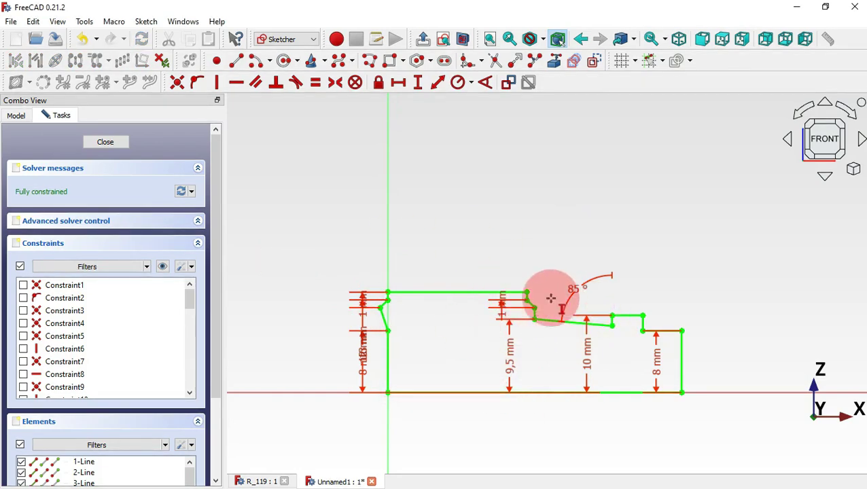
Step: Close the sketch editor and fit the whole screw profile in the view
key("Escape")
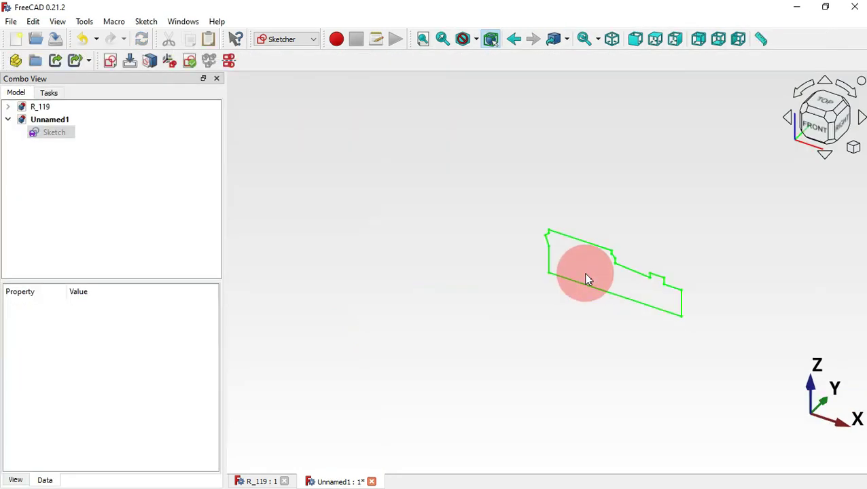
left_click(348, 190)
key("v")
key("f")
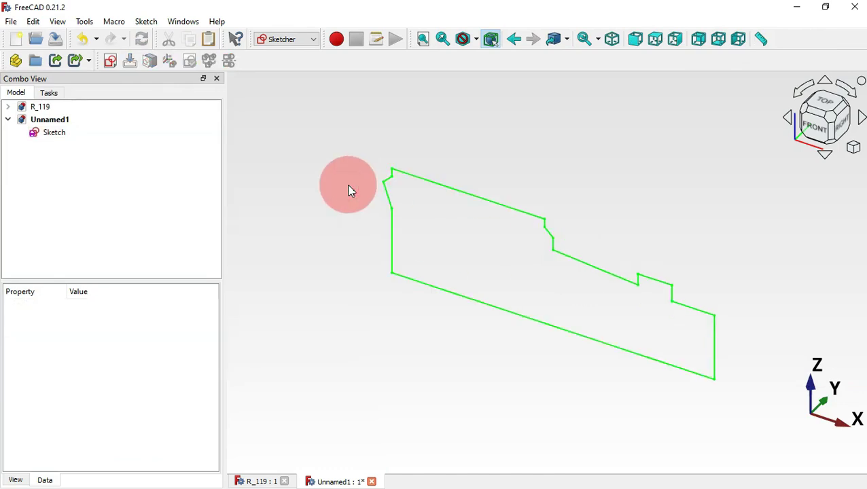
Step: Switch to the Part workbench and select the Sketch in the model tree
left_click(298, 39)
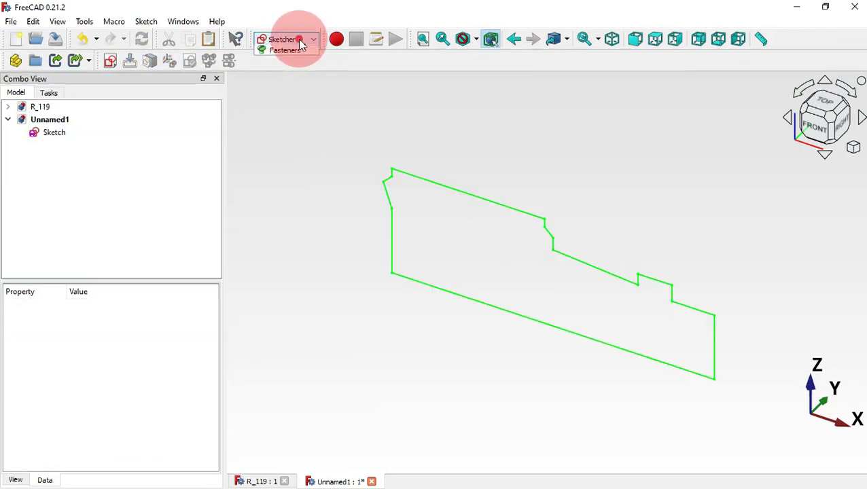
left_click(290, 53)
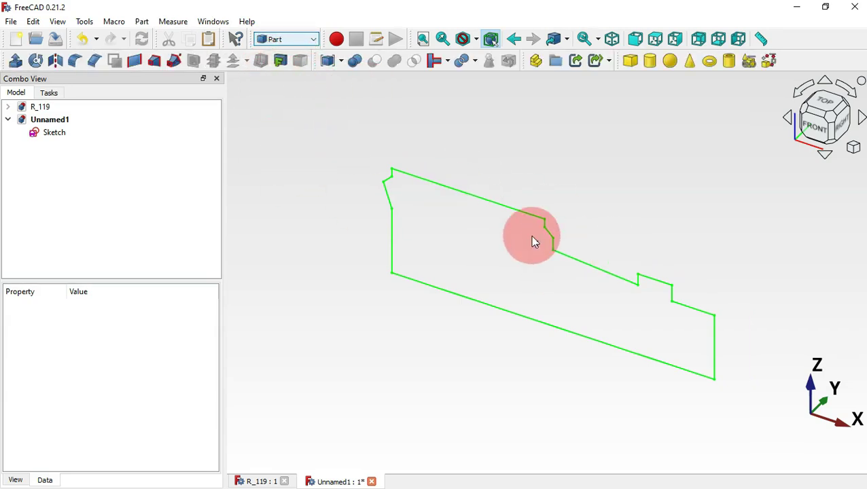
left_click(51, 134)
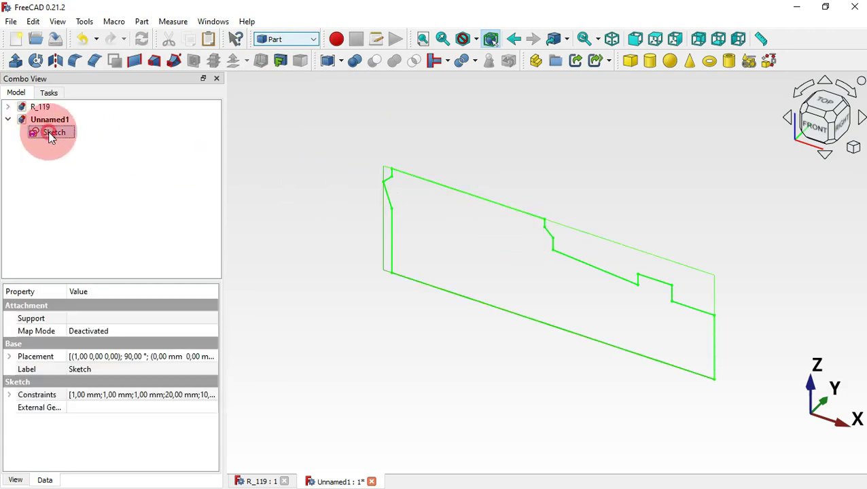
Step: Revolve the sketch 360° as a solid around the X axis (Dir. X 1, Dir. Z 0)
left_click(37, 61)
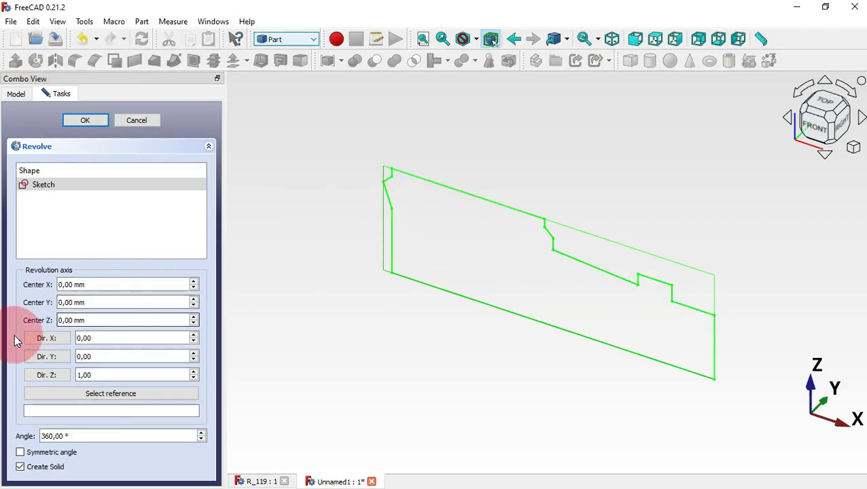
double_click(95, 338)
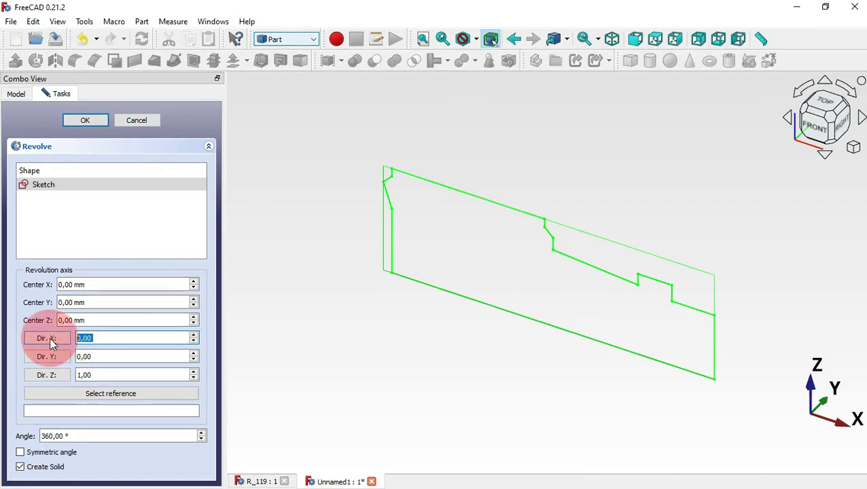
type("1")
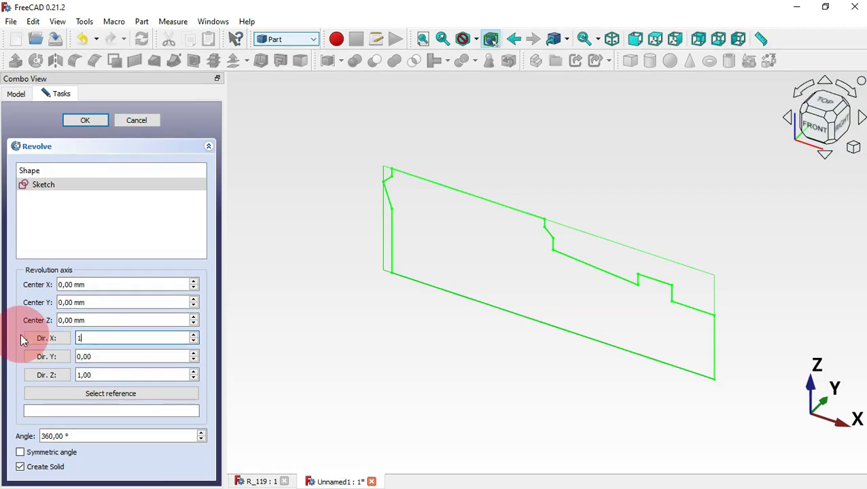
double_click(150, 374)
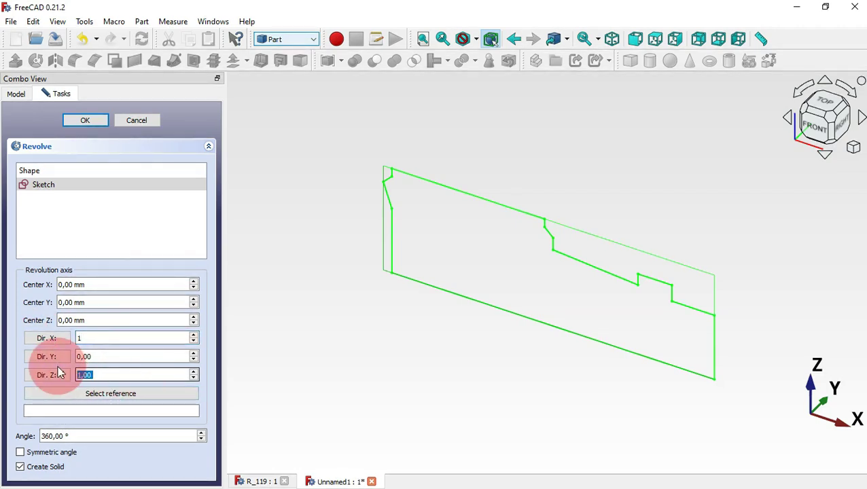
left_click(87, 121)
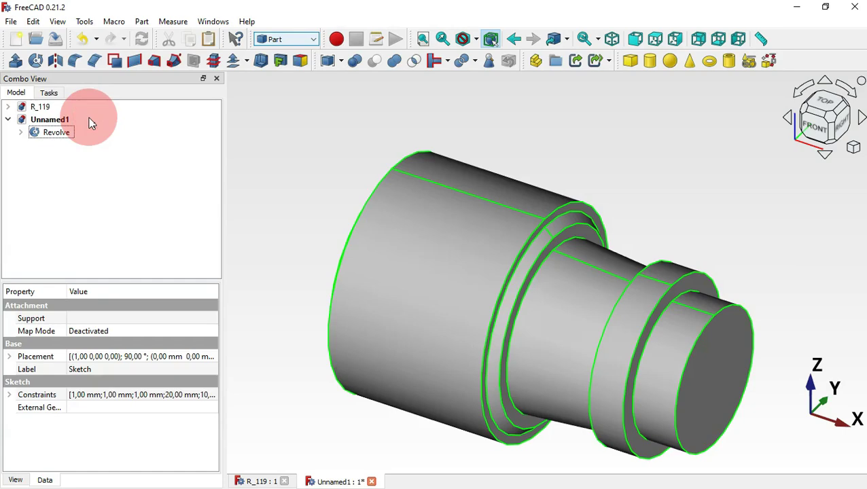
left_click(361, 190)
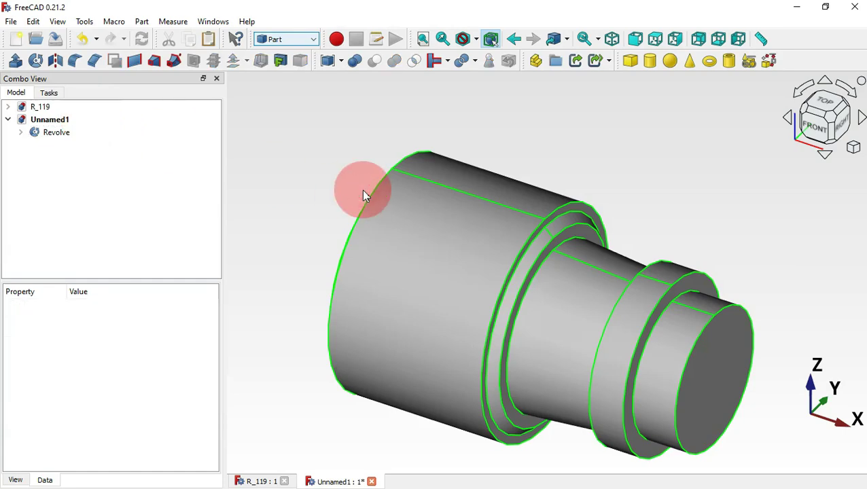
left_click_drag(361, 190, 443, 230)
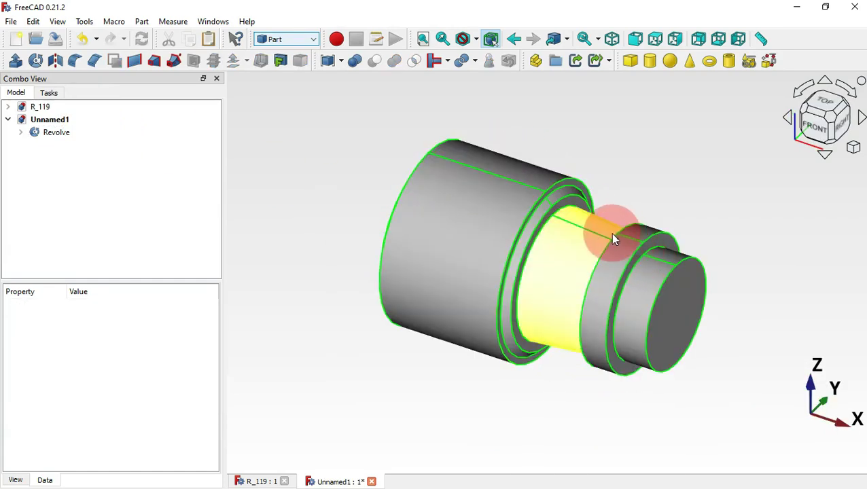
key("alt+Tab")
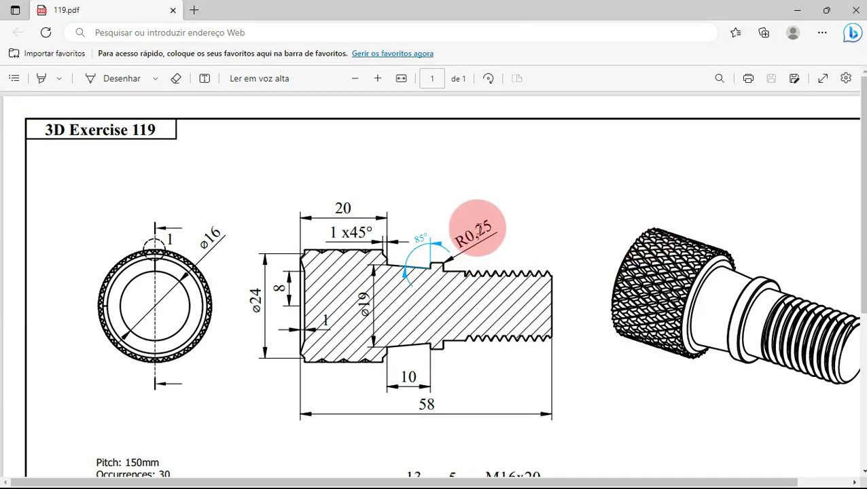
key("alt+Tab")
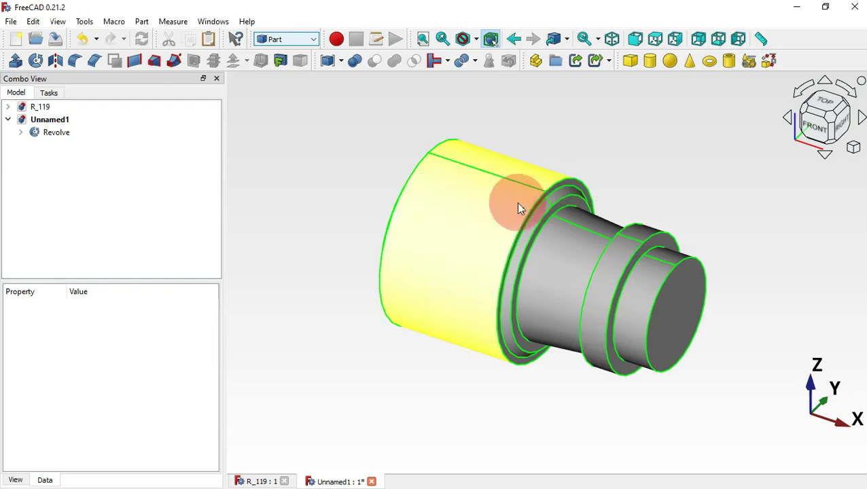
left_click(635, 256)
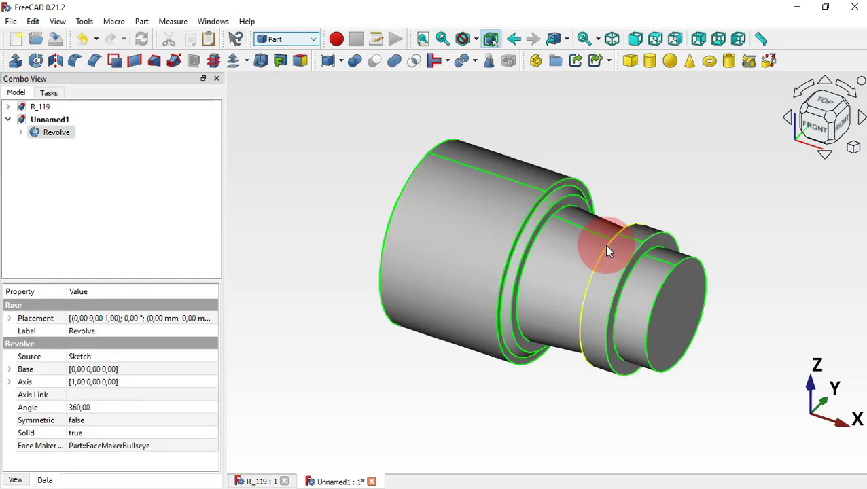
Step: Round Edge15 and Edge16 with a 0.25 mm fillet radius
left_click(76, 64)
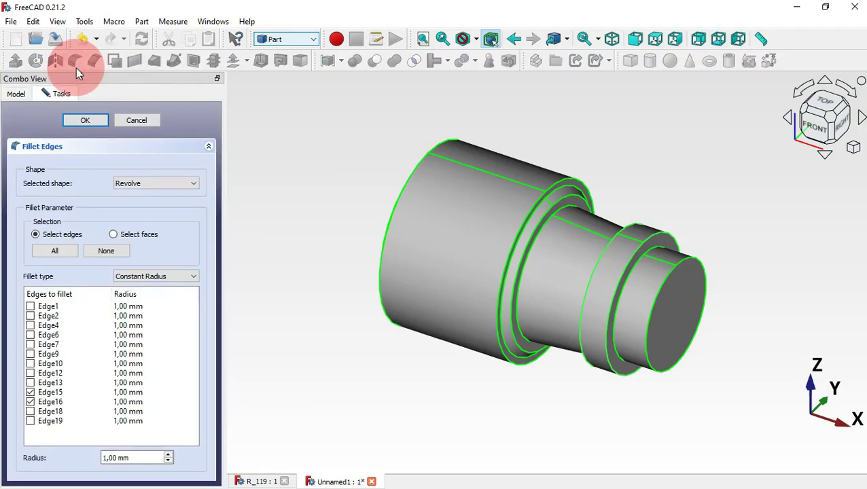
triple_click(144, 458)
type("0.25")
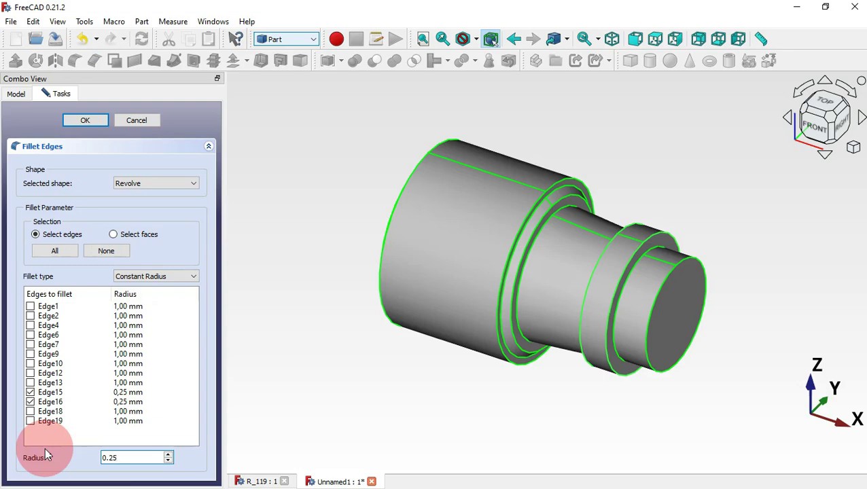
key("Return")
left_click(340, 418)
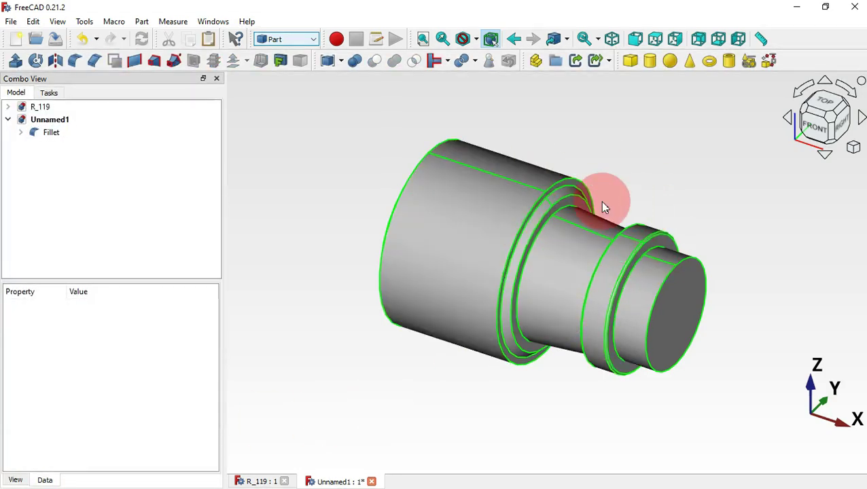
Step: Set the Fillet body's line color to black in its display properties
left_click(538, 201)
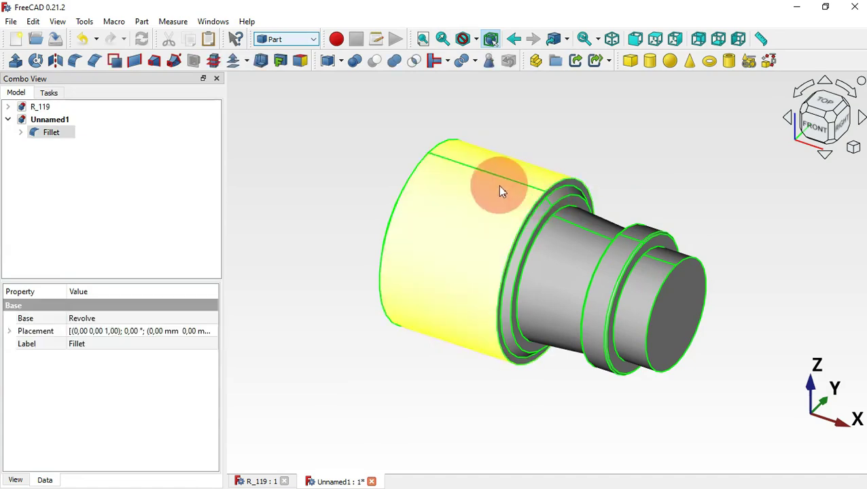
key("ctrl+d")
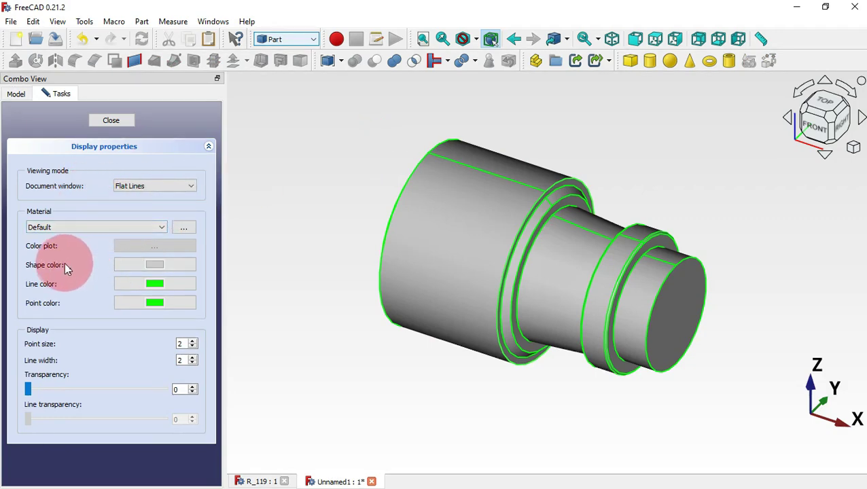
left_click(174, 285)
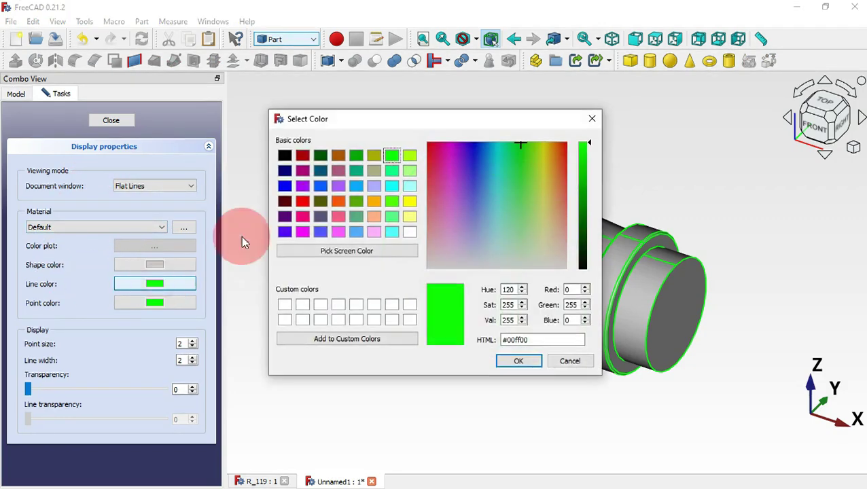
double_click(286, 156)
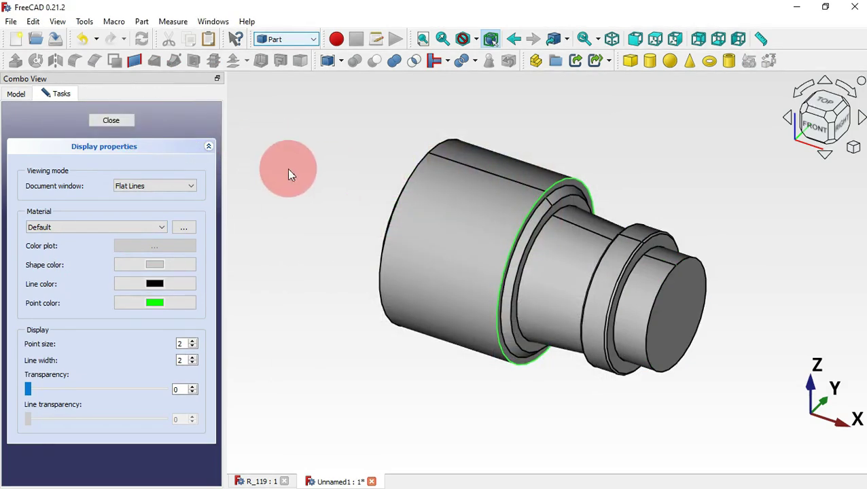
left_click(124, 128)
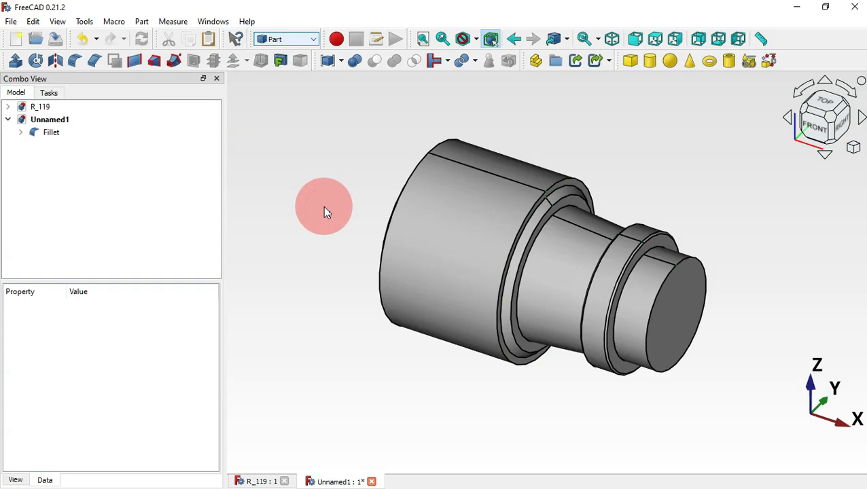
Step: Orbit the model and compare it against the reference drawing in the browser
mouse_move(325, 207)
left_mouse_down()
mouse_move(552, 240)
mouse_move(310, 245)
mouse_move(354, 230)
mouse_move(412, 248)
mouse_move(360, 222)
mouse_move(324, 267)
mouse_move(305, 173)
left_mouse_up()
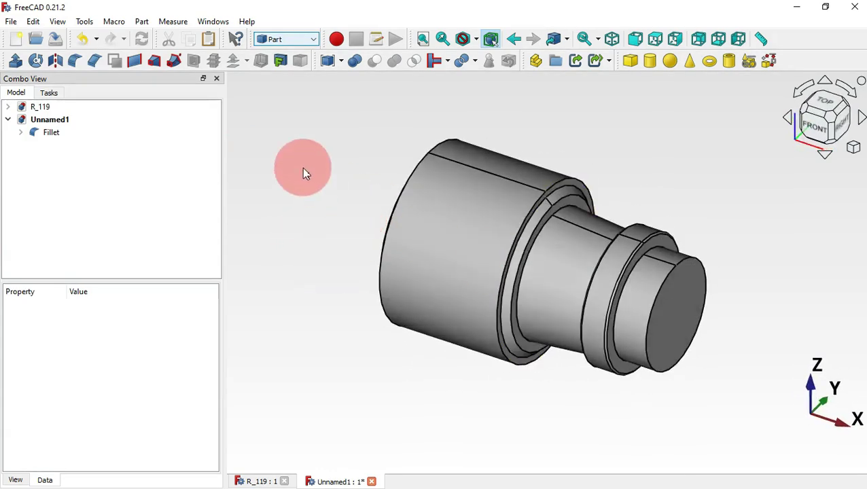
key("alt+Tab")
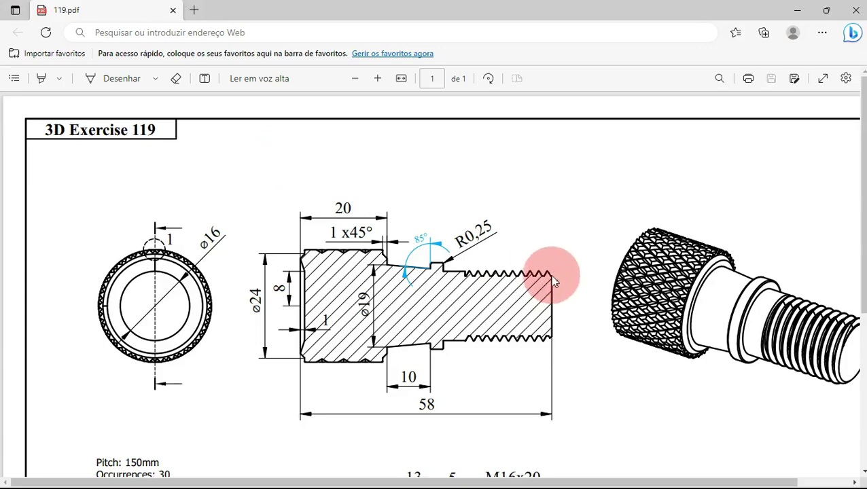
mouse_move(533, 306)
left_mouse_down()
mouse_move(442, 234)
mouse_move(505, 259)
left_mouse_up()
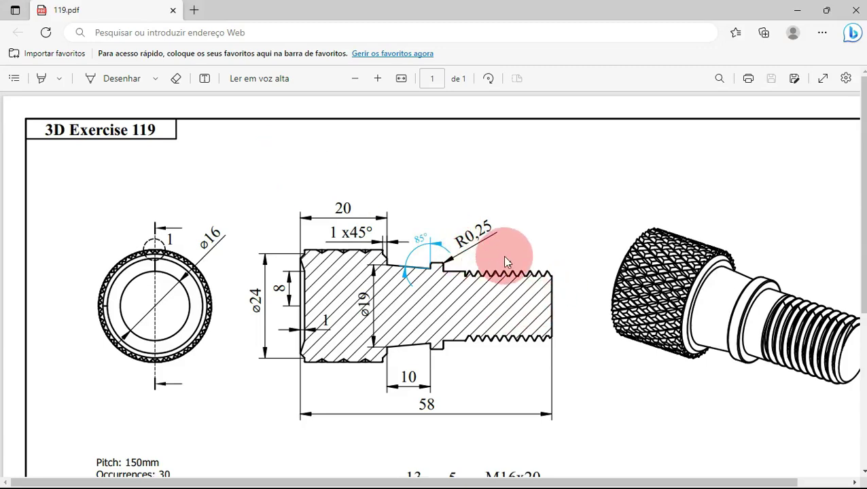
key("alt+Tab")
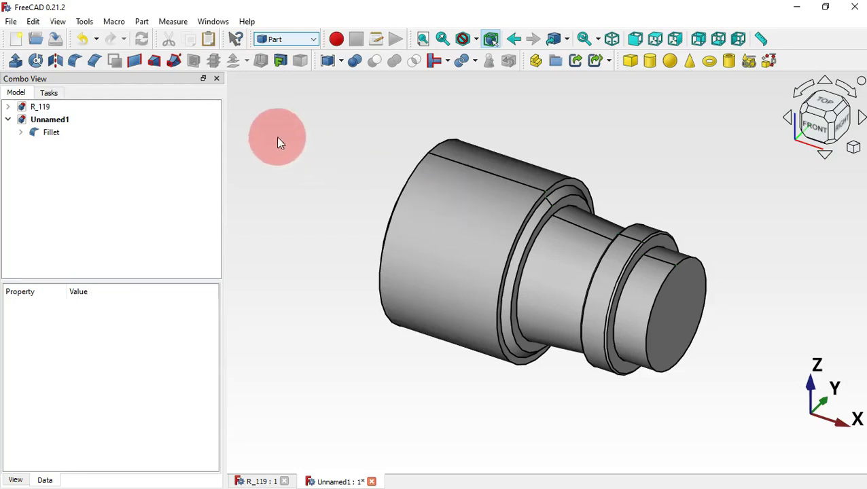
Step: Switch to the Fasteners workbench, add an M6x20 threaded rod and orbit to locate it
left_click(291, 40)
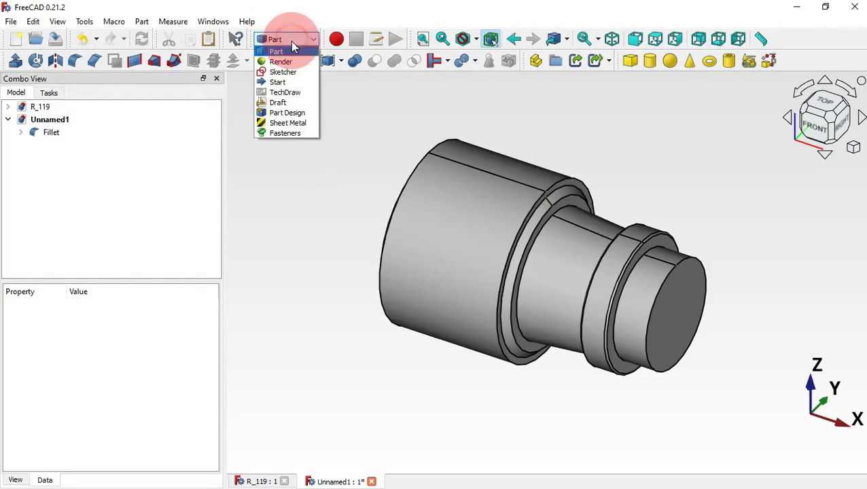
left_click(295, 134)
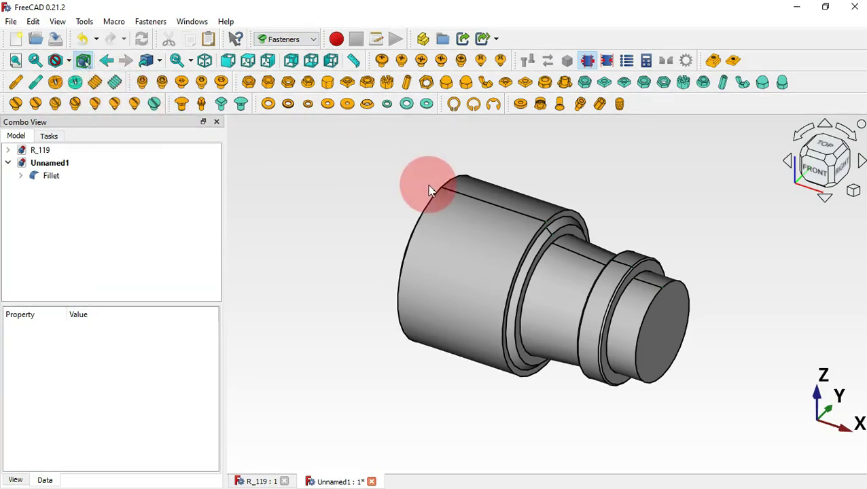
left_click(94, 84)
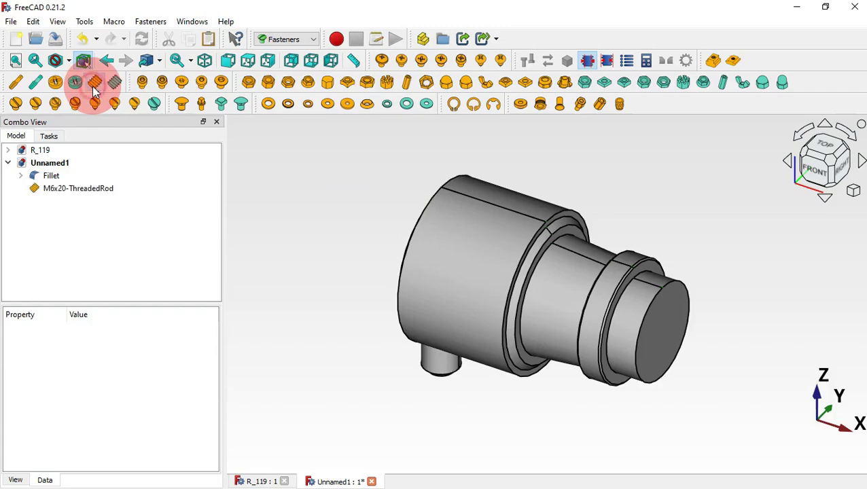
left_click_drag(318, 354, 361, 339)
middle_click_drag(475, 294, 480, 297)
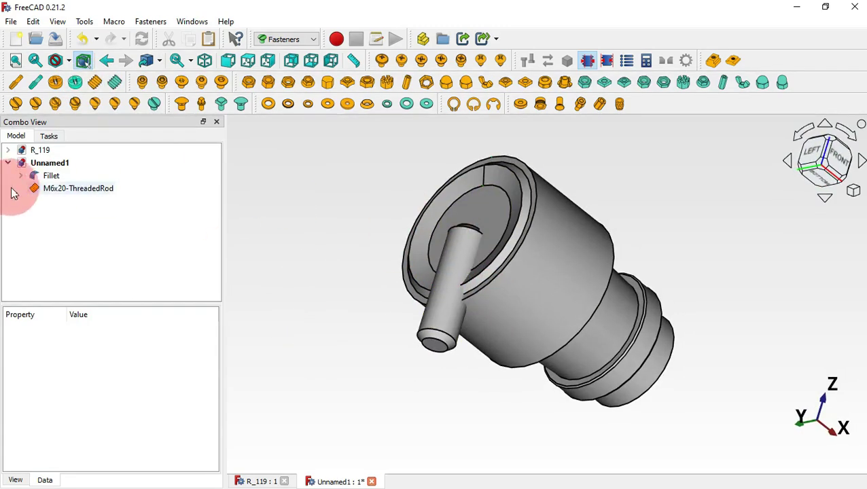
middle_click_drag(546, 180, 515, 232)
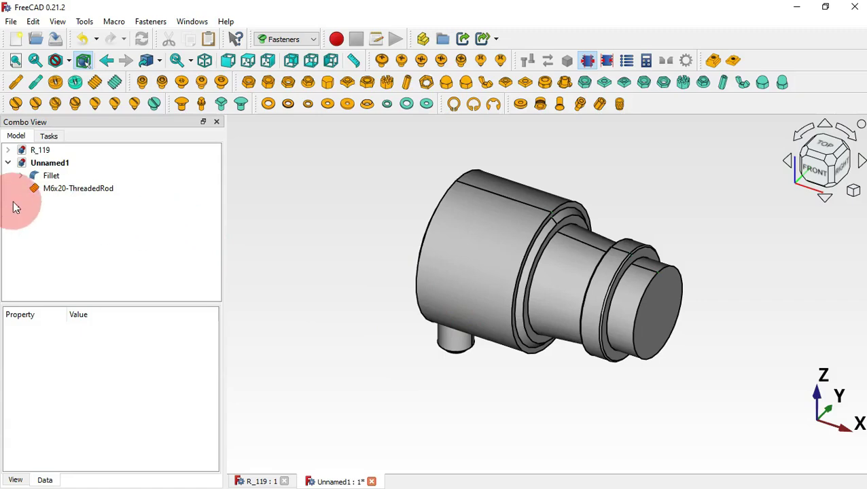
Step: Select the threaded rod, expand its properties and check the drawing for the thread size
left_click(81, 189)
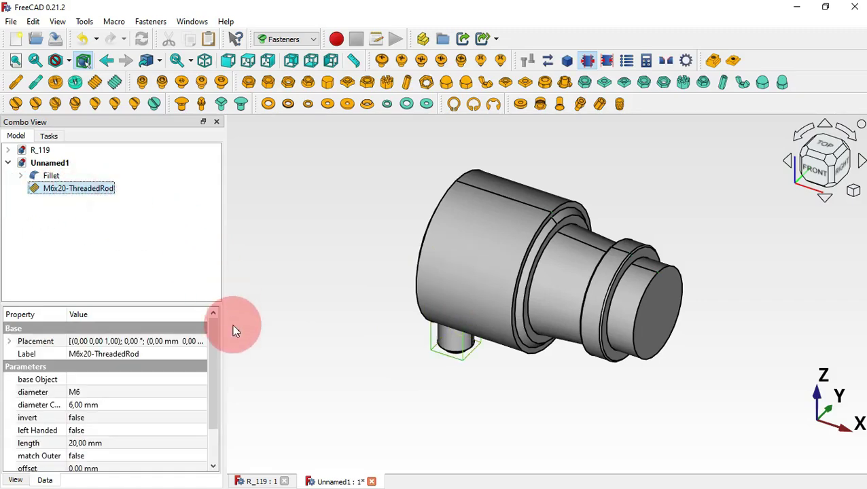
left_click_drag(174, 304, 178, 240)
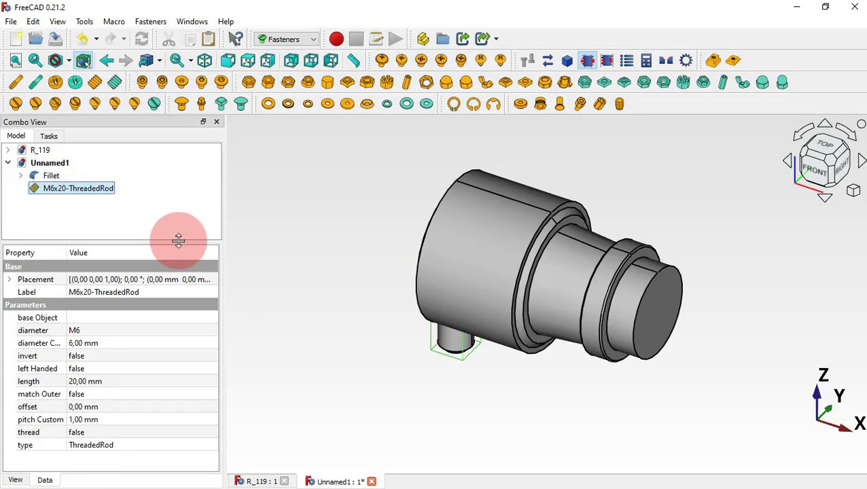
left_click(133, 331)
key("alt+Tab")
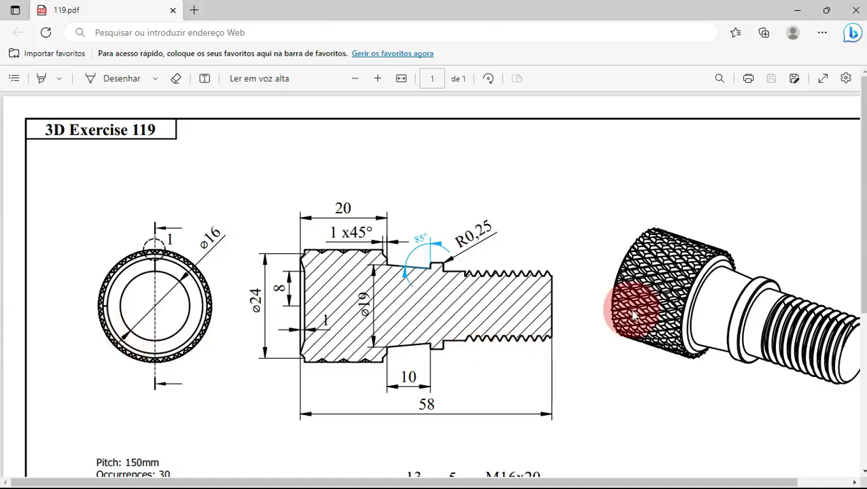
scroll(630, 309, "down", 4)
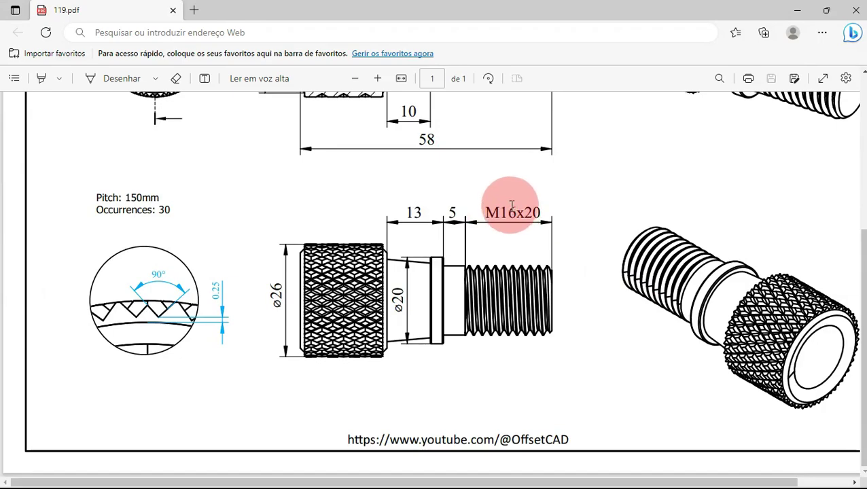
key("alt+Tab")
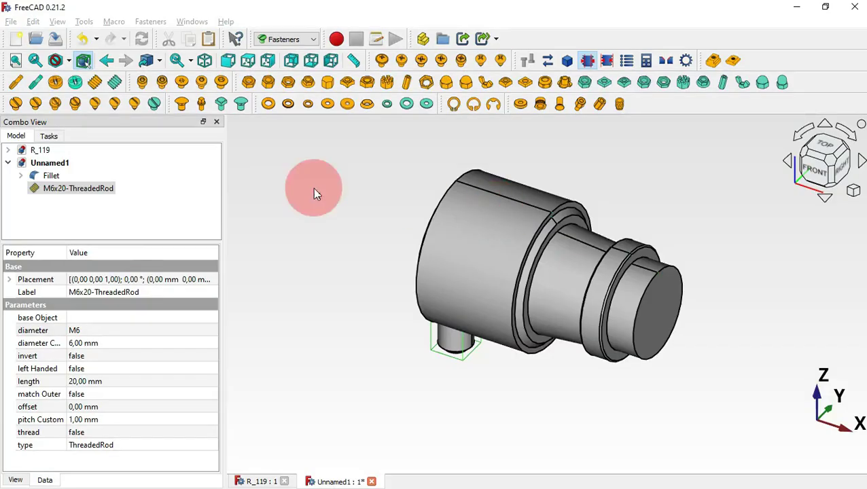
Step: Change the threaded rod's diameter from M6 to M16
left_click(182, 330)
left_click(183, 331)
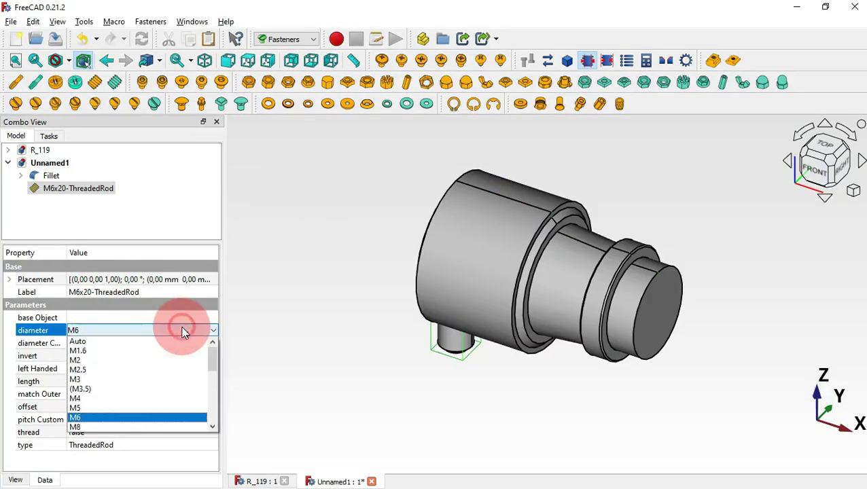
left_click_drag(213, 358, 213, 373)
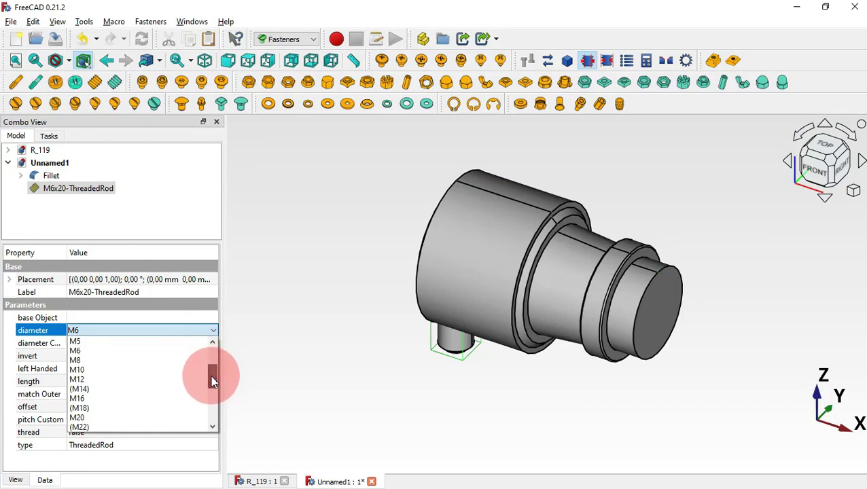
left_click(101, 398)
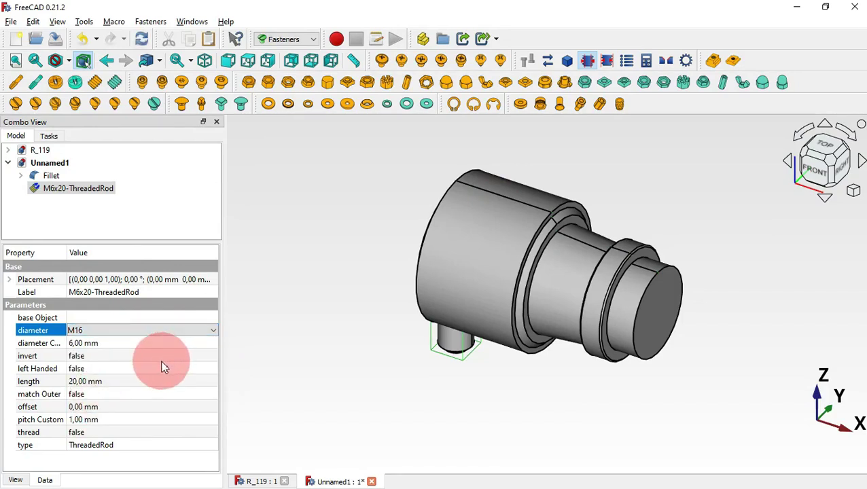
left_click(158, 381)
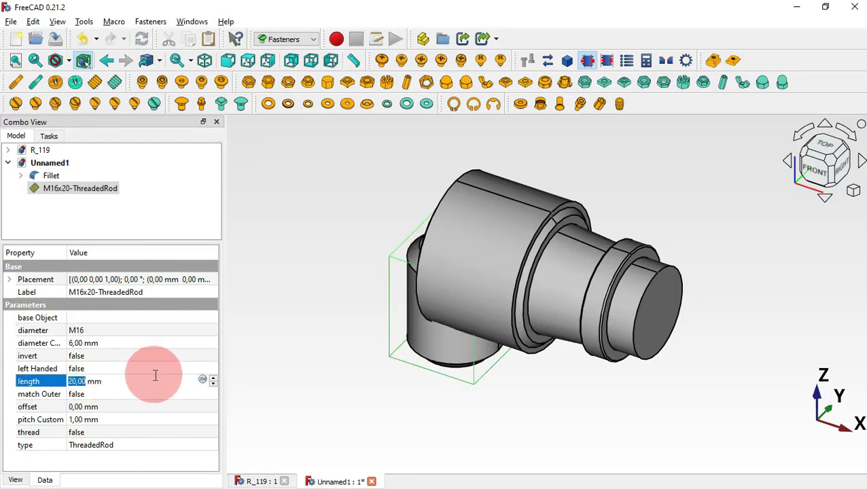